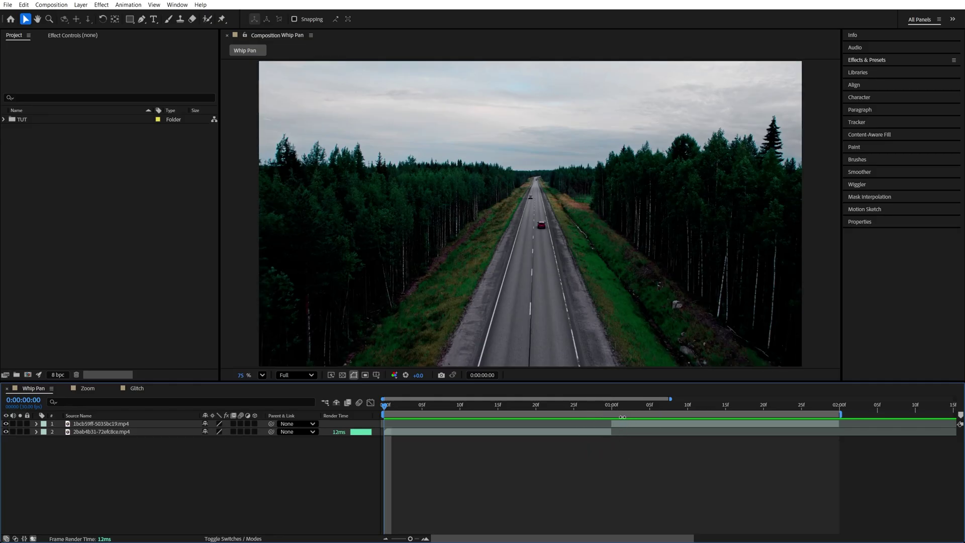
Add a new adjustment layer to the Whip Pan composition
left_click(81, 5)
mouse_move(93, 15)
left_click(260, 75)
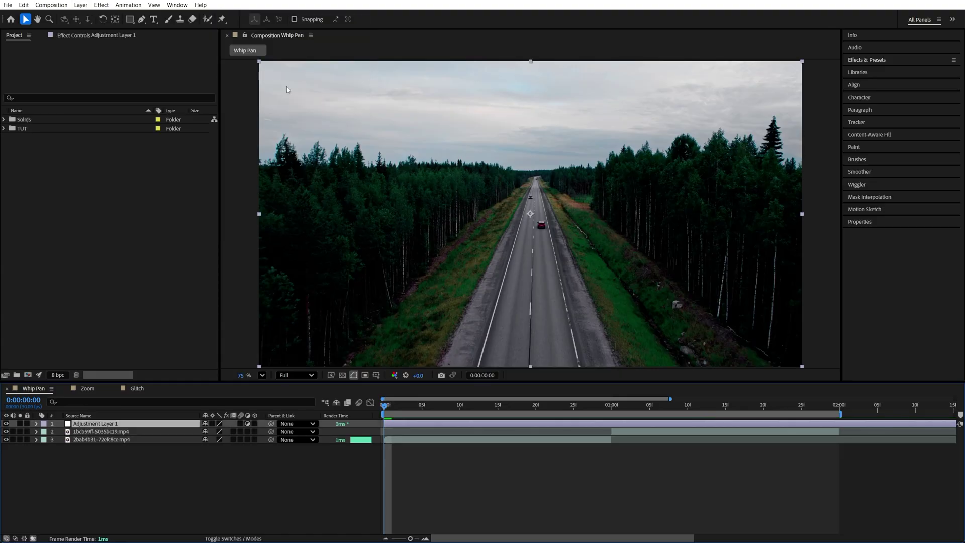
Time-stretch the adjustment layer to 10 frames and move it to start at 25f
right_click(133, 423)
mouse_move(165, 203)
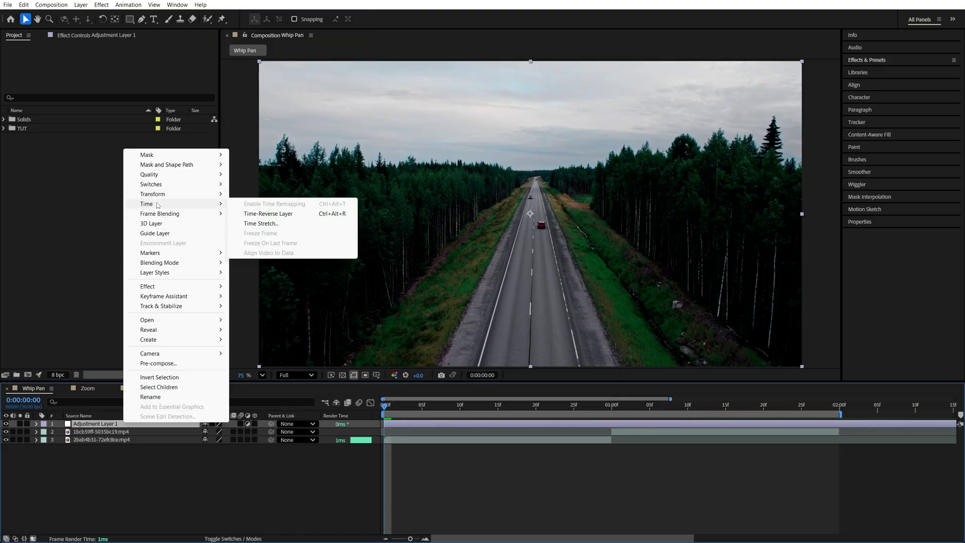
left_click(266, 224)
type("10")
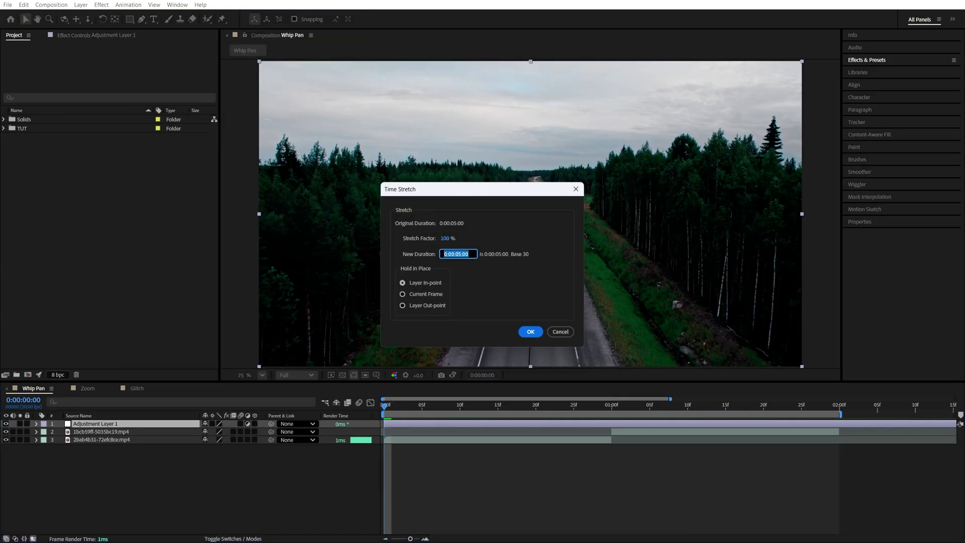
left_click(531, 332)
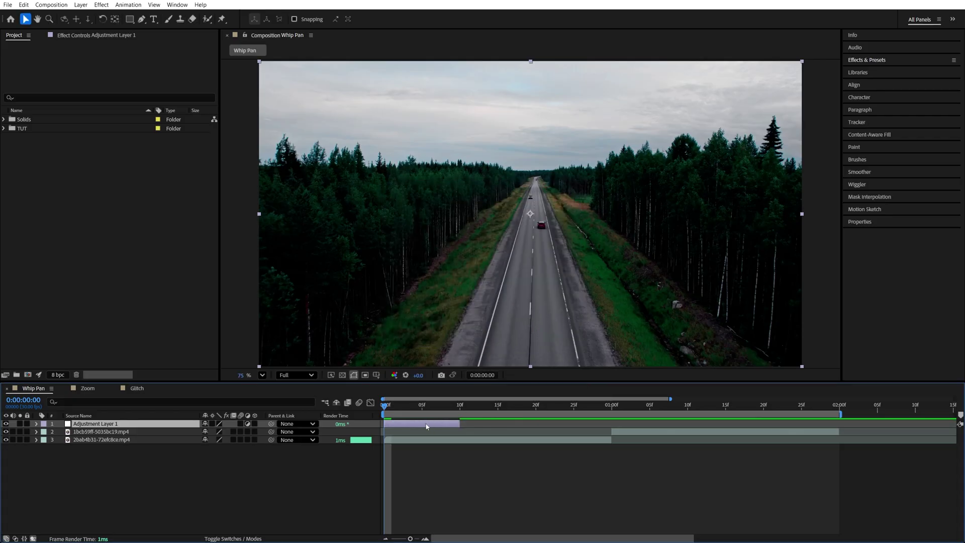
left_click_drag(426, 426, 618, 424)
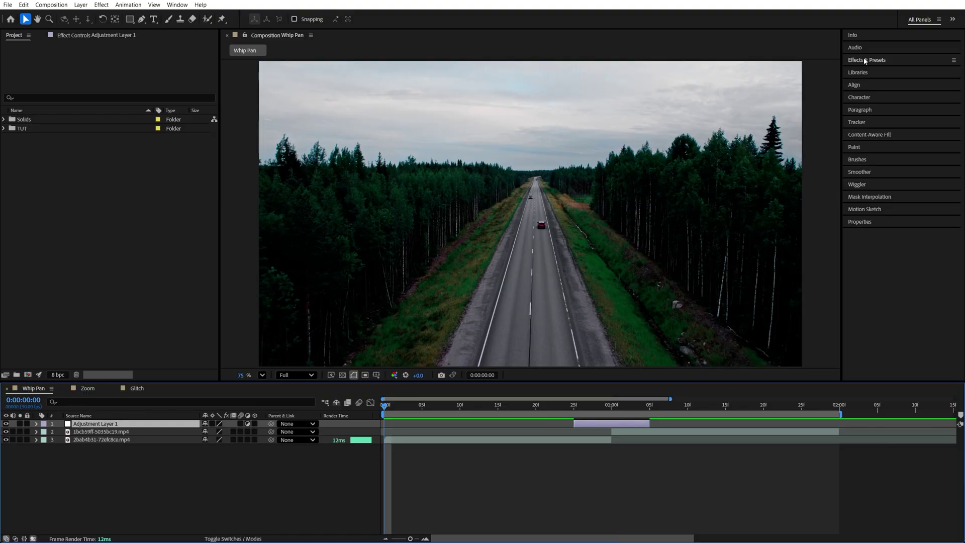
Apply the Offset effect to Adjustment Layer 1
left_click(821, 59)
left_click(818, 81)
type("offset")
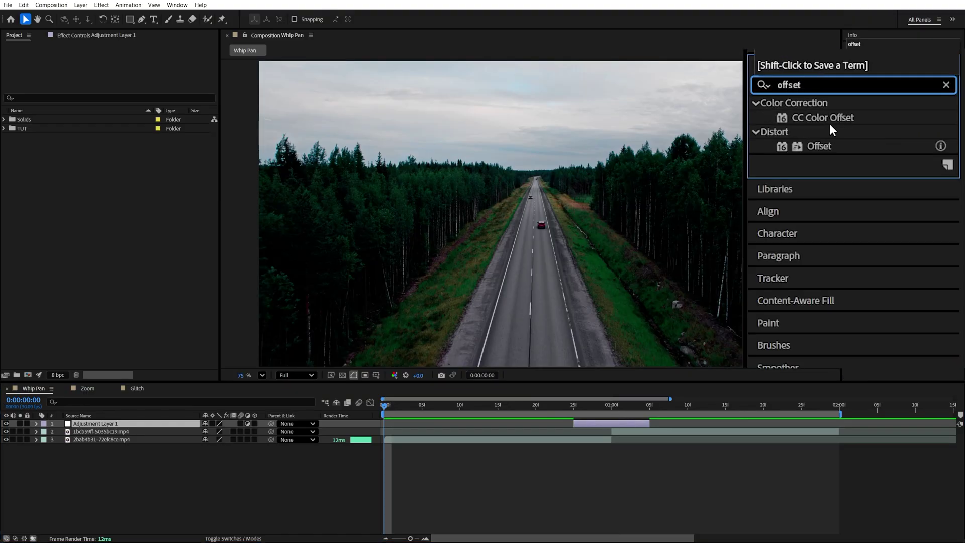
left_click_drag(819, 145, 616, 424)
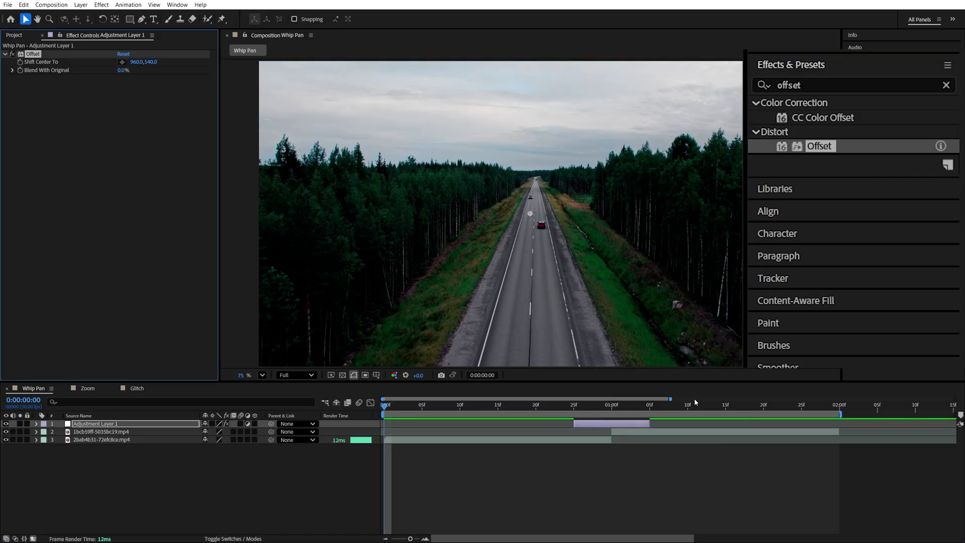
Apply Fast Box Blur to the layer and set the current time to 25f
left_click(774, 91)
type("fast b")
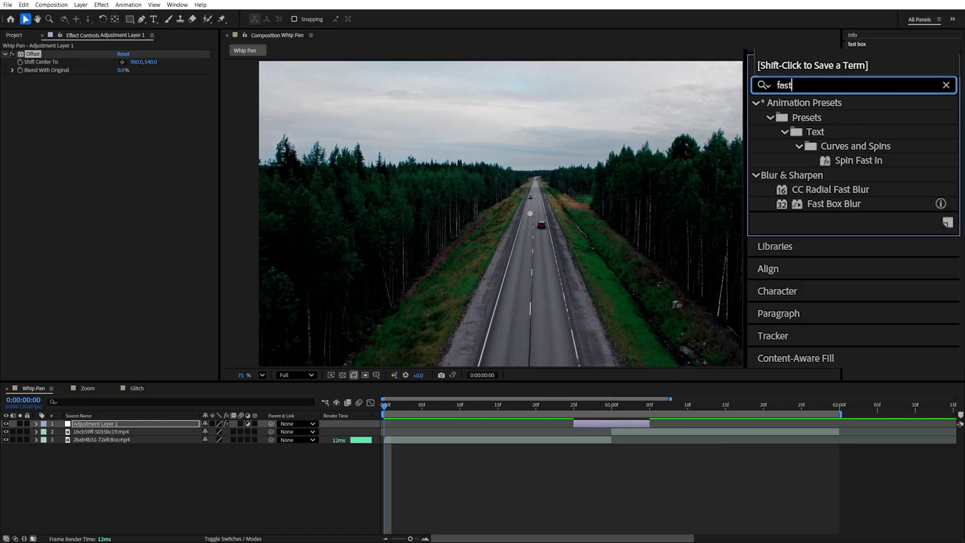
left_click(837, 135)
left_click_drag(837, 135, 608, 424)
left_click_drag(386, 408, 574, 409)
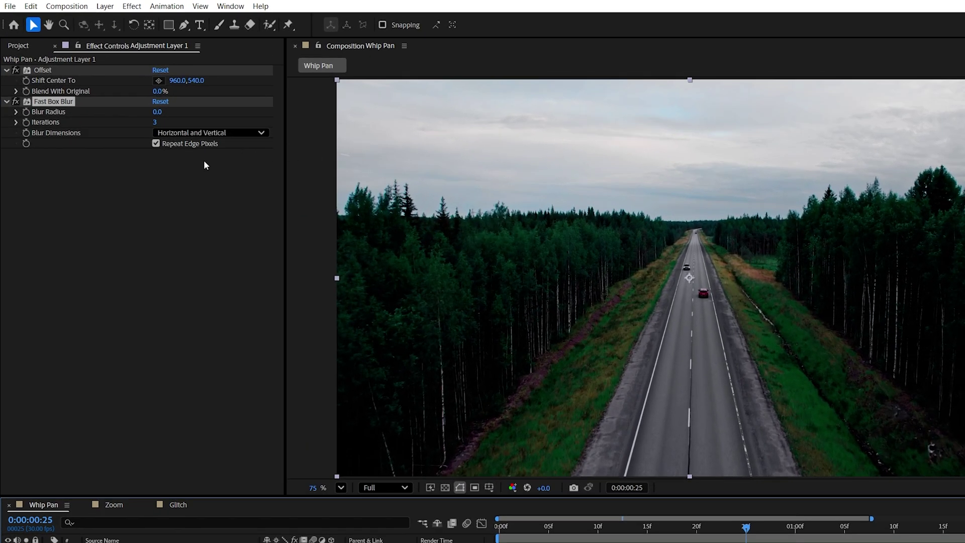
At 25f, keyframe Shift Center To (960,540) and Blur Radius (0), then show keyframes with U
left_click(27, 80)
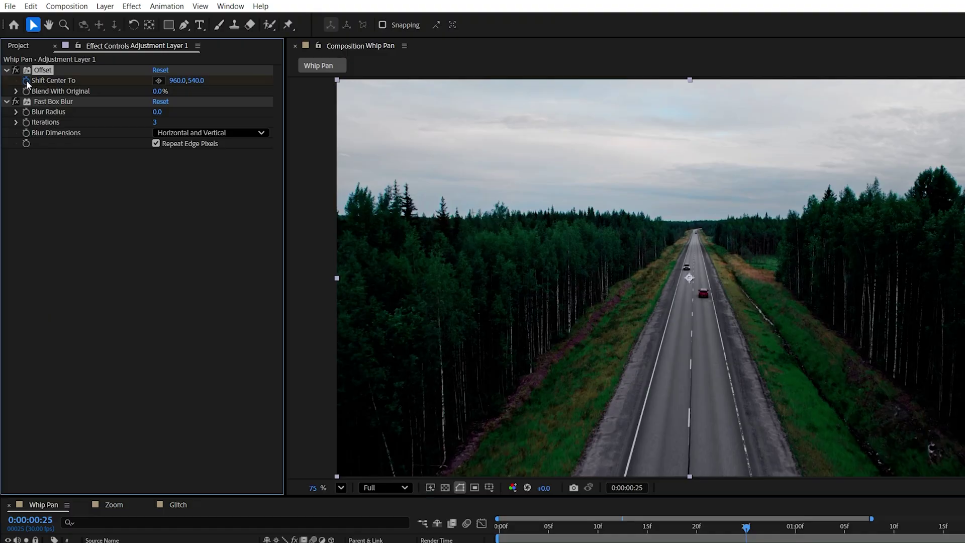
left_click(26, 113)
key("u")
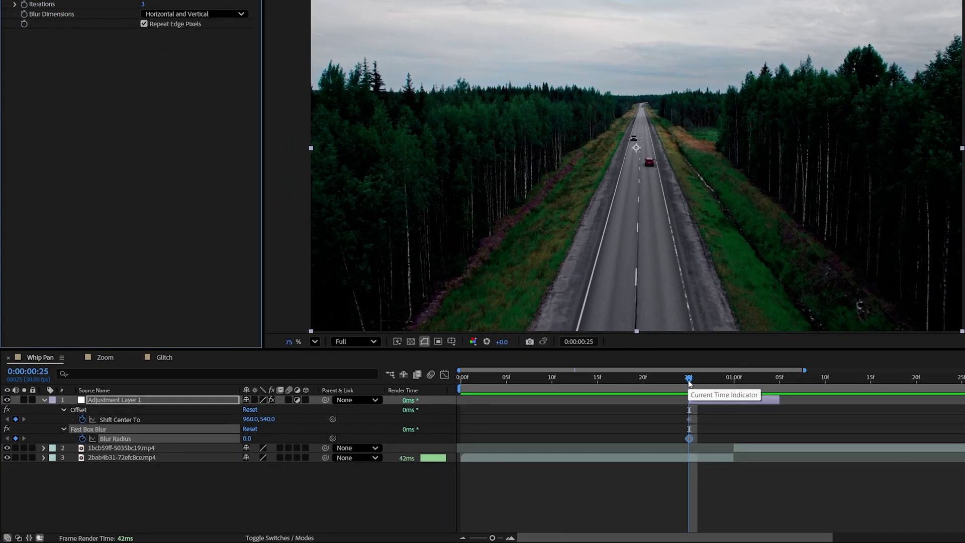
At the layer's end, set the Offset Shift Center To X value to -960
left_click_drag(574, 407, 590, 411)
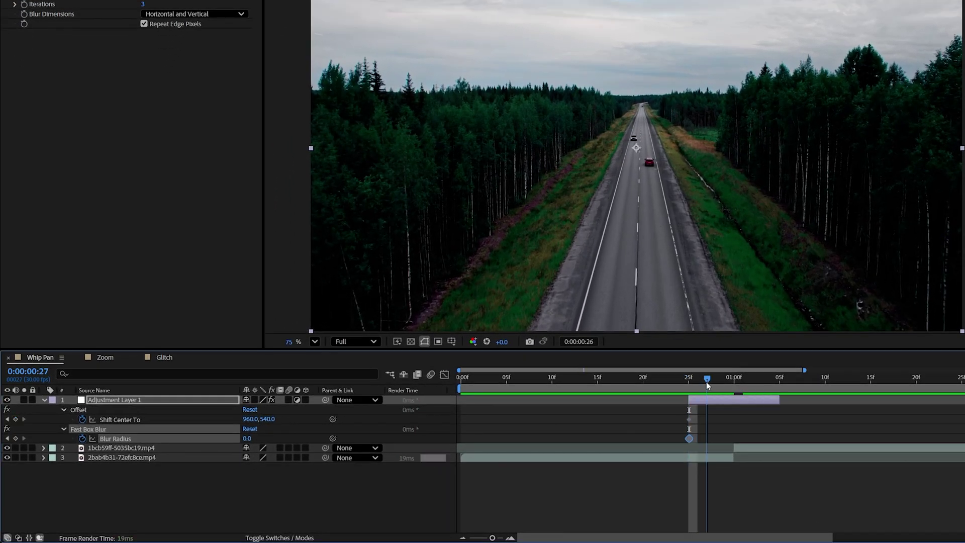
left_click_drag(707, 385, 772, 382)
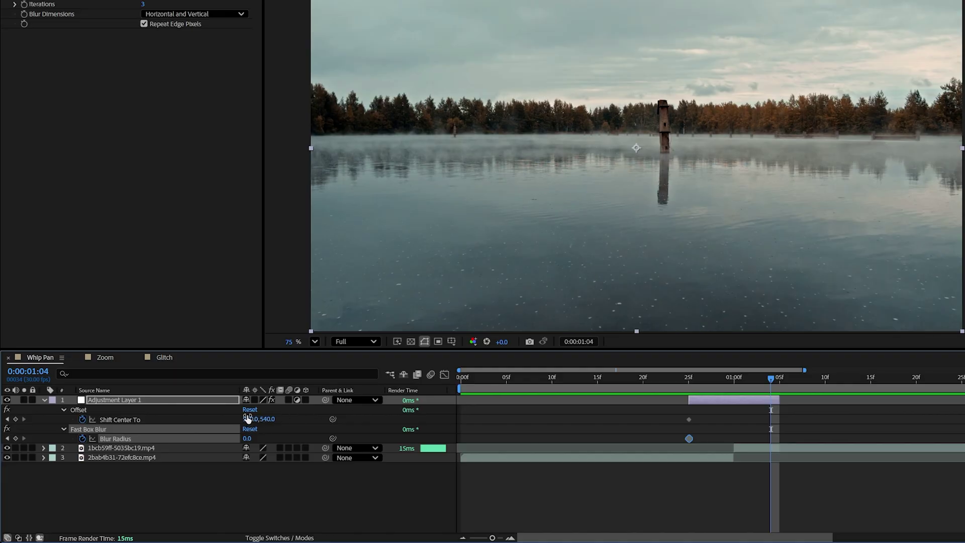
left_click_drag(247, 418, 189, 417)
key("ctrl+z")
key("ctrl+z")
key("ctrl+z")
left_click_drag(253, 421, 55, 428)
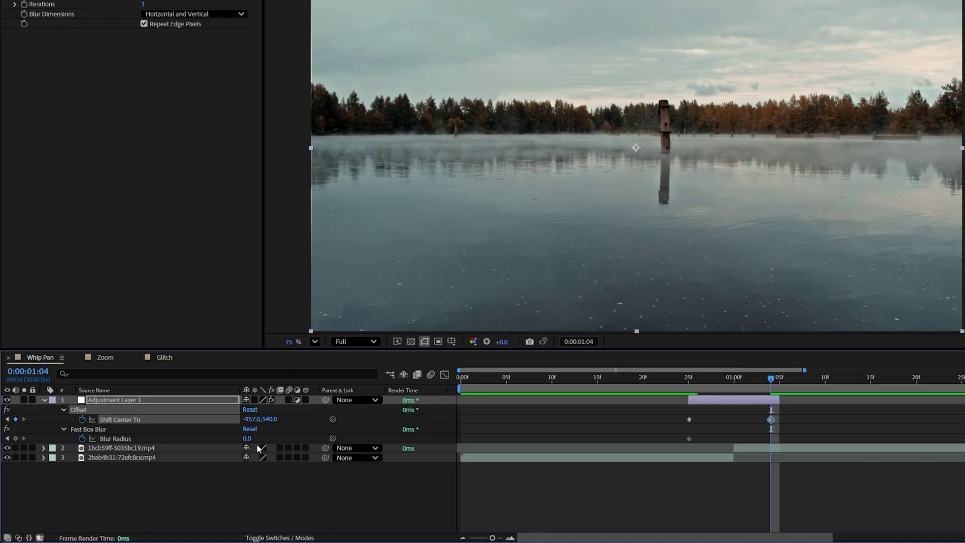
left_click(246, 420)
type("-960")
key("Return")
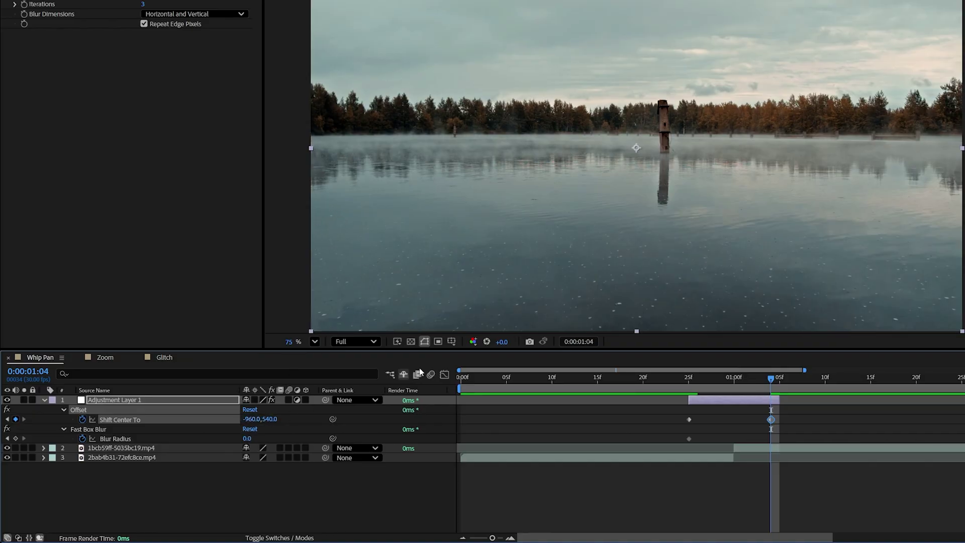
Add a Blur Radius 0 keyframe, move both end keyframes to the last frame, and return to 1:00
left_click(16, 439)
left_click_drag(749, 415, 781, 421)
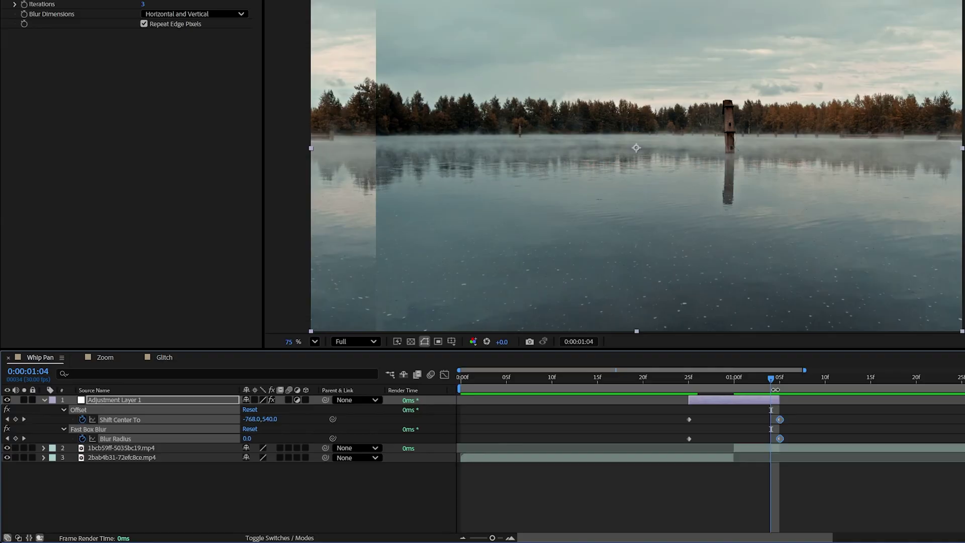
left_click_drag(772, 380, 735, 380)
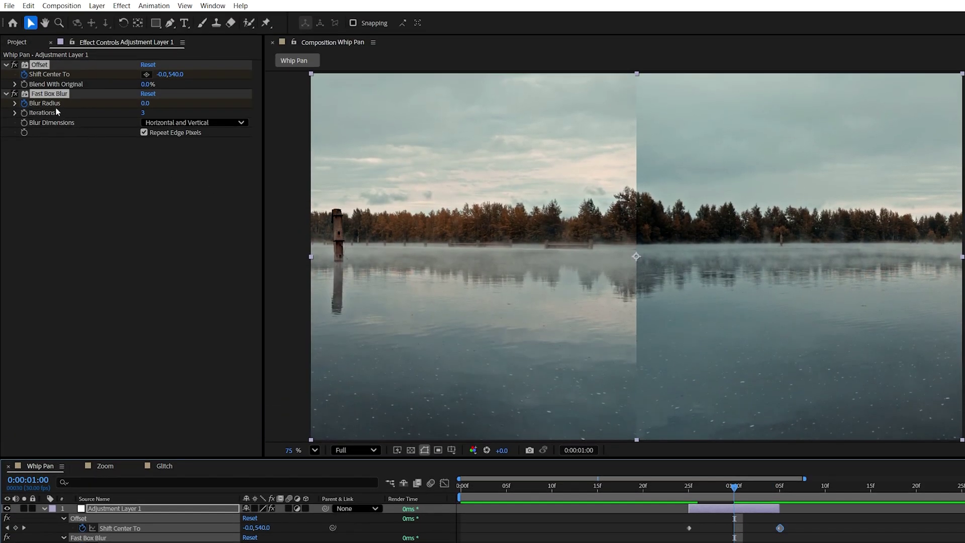
At 1:00, set Blur Dimensions to Horizontal and Blur Radius to 50
left_click(50, 151)
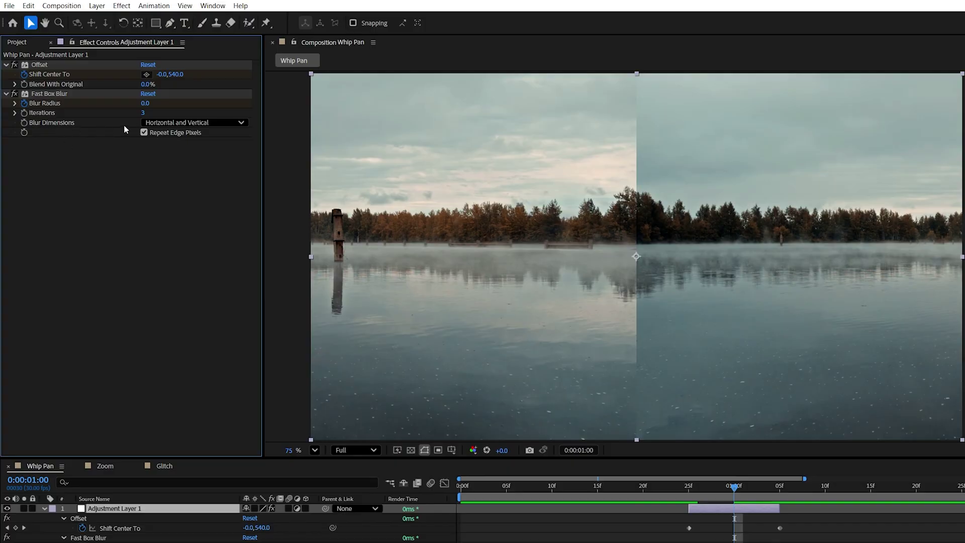
left_click(180, 122)
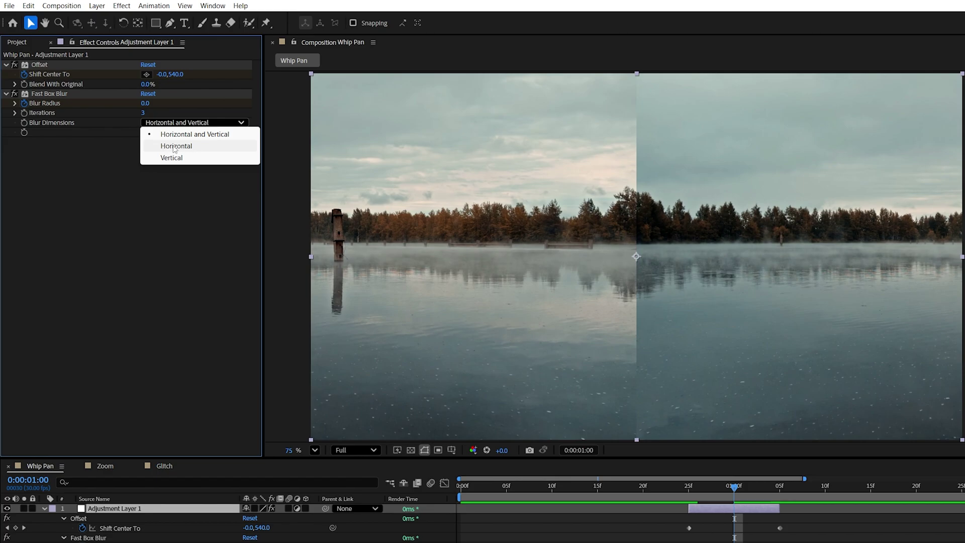
left_click(188, 146)
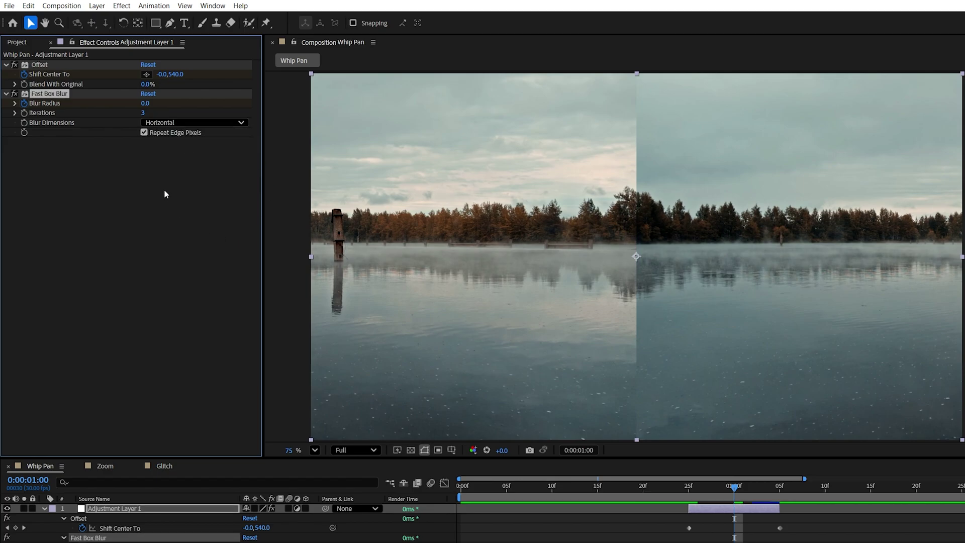
left_click_drag(147, 104, 159, 103)
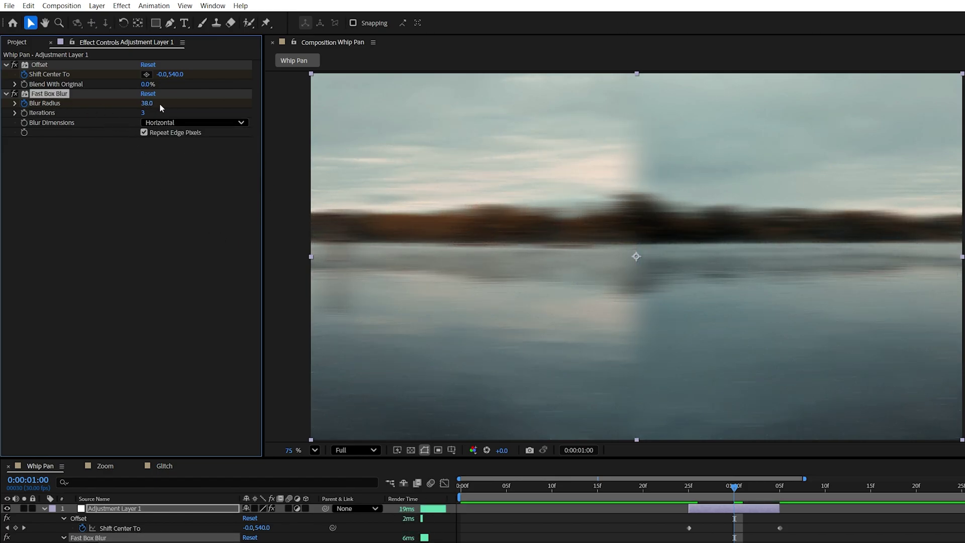
left_click(152, 103)
type("50")
key("Return")
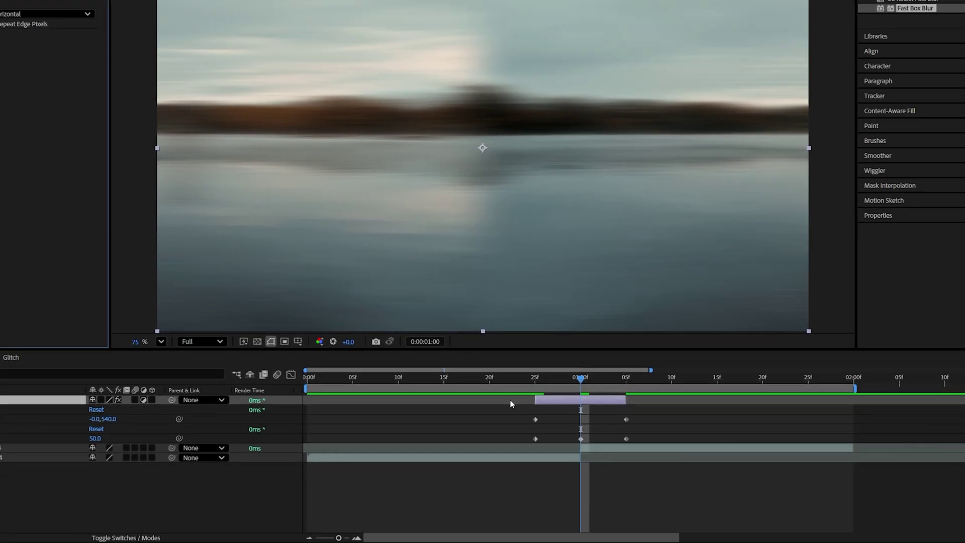
Apply Easy Ease to the selected transition keyframes
left_click_drag(510, 404, 631, 436)
right_click(626, 419)
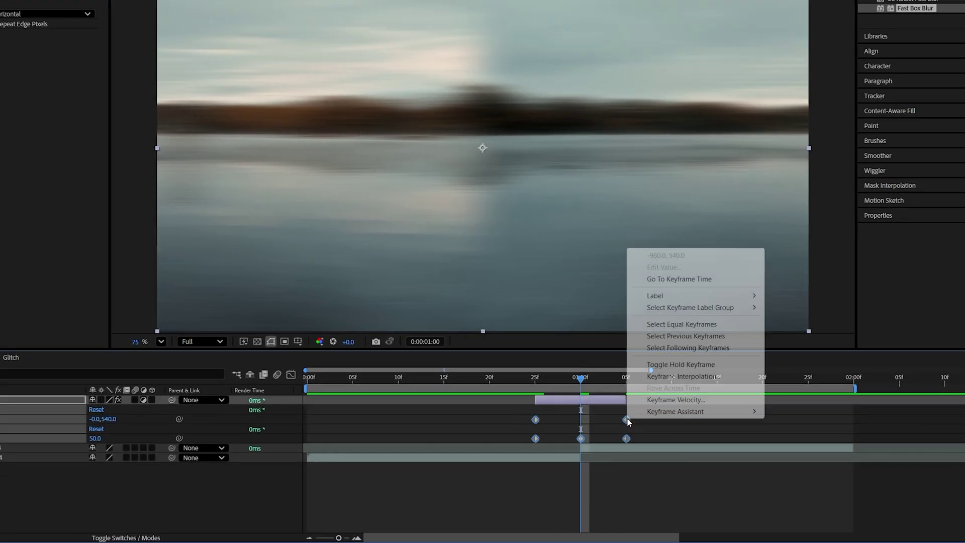
mouse_move(667, 416)
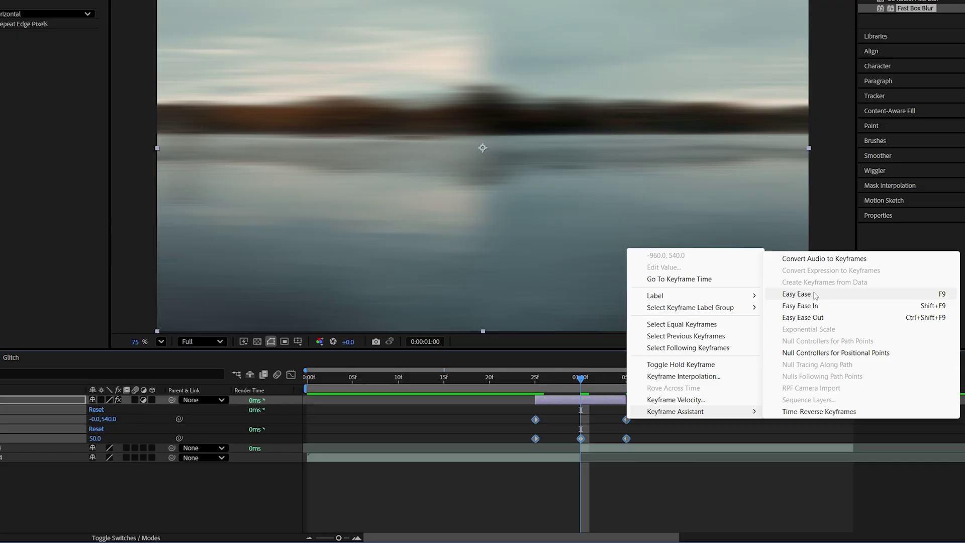
left_click(931, 296)
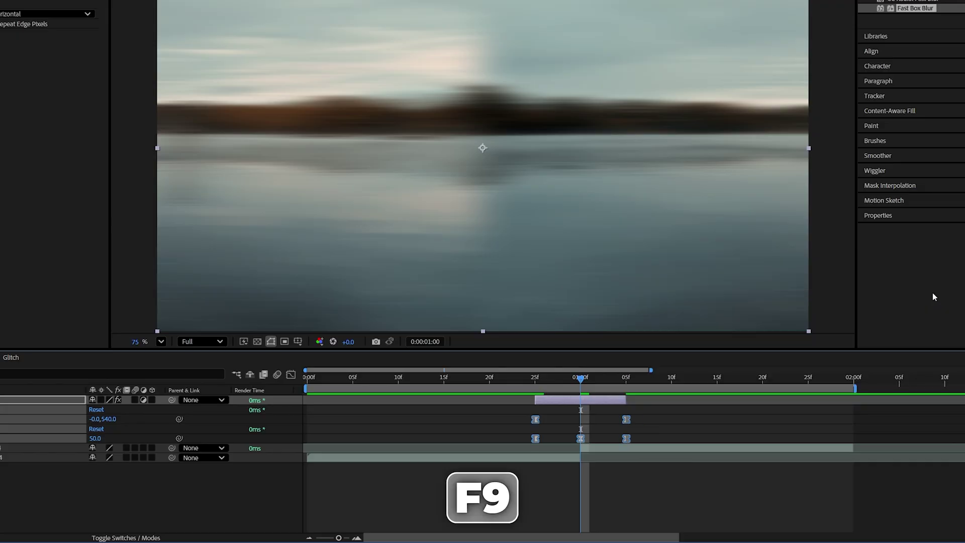
In the Graph Editor, stretch the keyframes' influence handles to sharpen the speed spike at 1:00
left_click(290, 376)
left_click(538, 527)
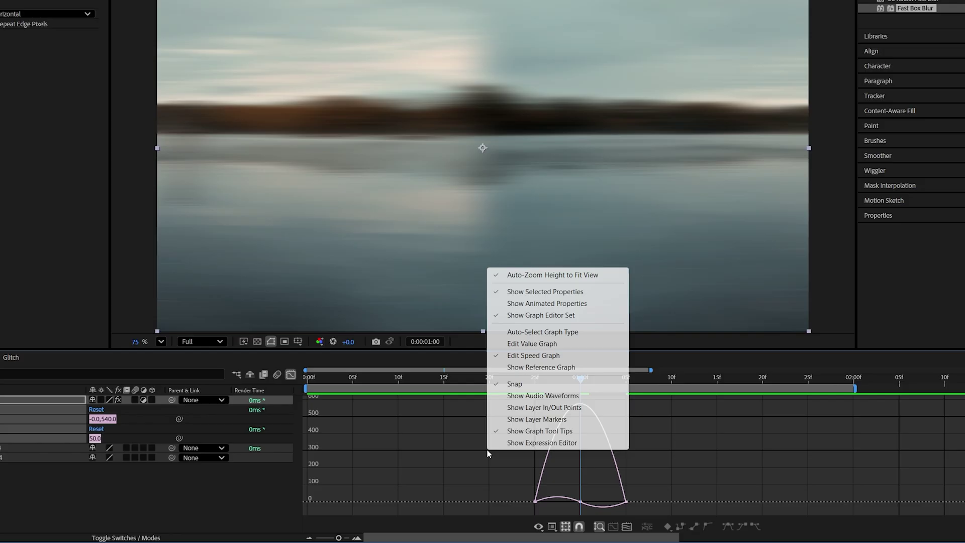
left_click(540, 360)
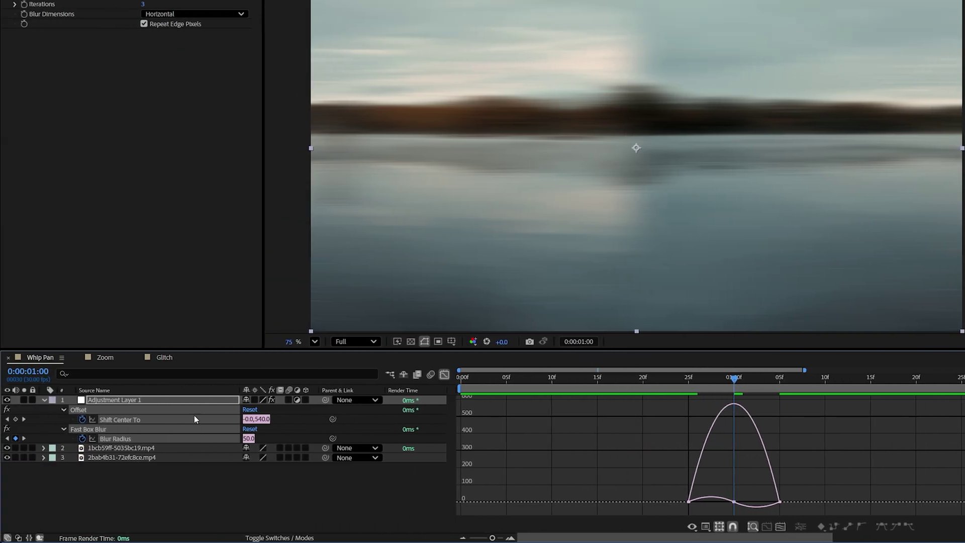
left_click(273, 436)
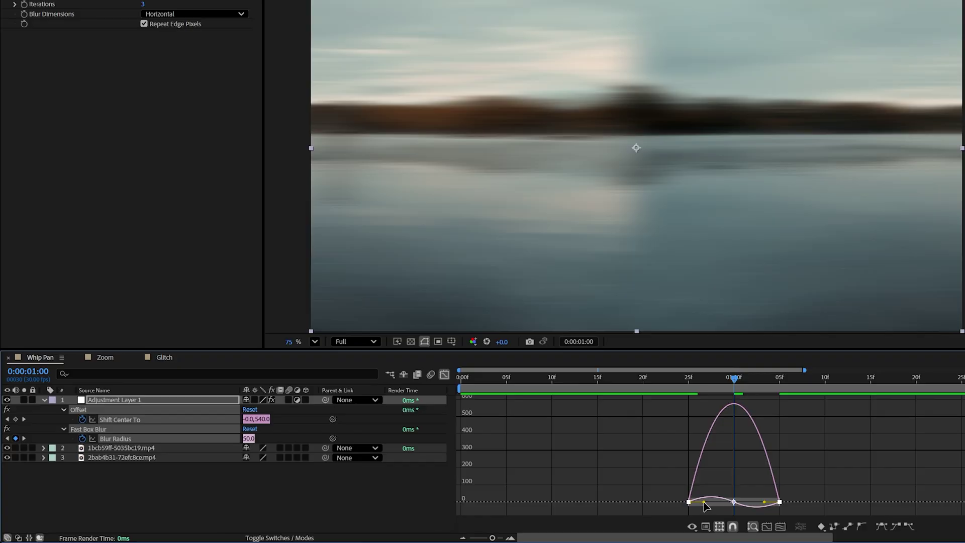
left_click_drag(705, 503, 745, 508)
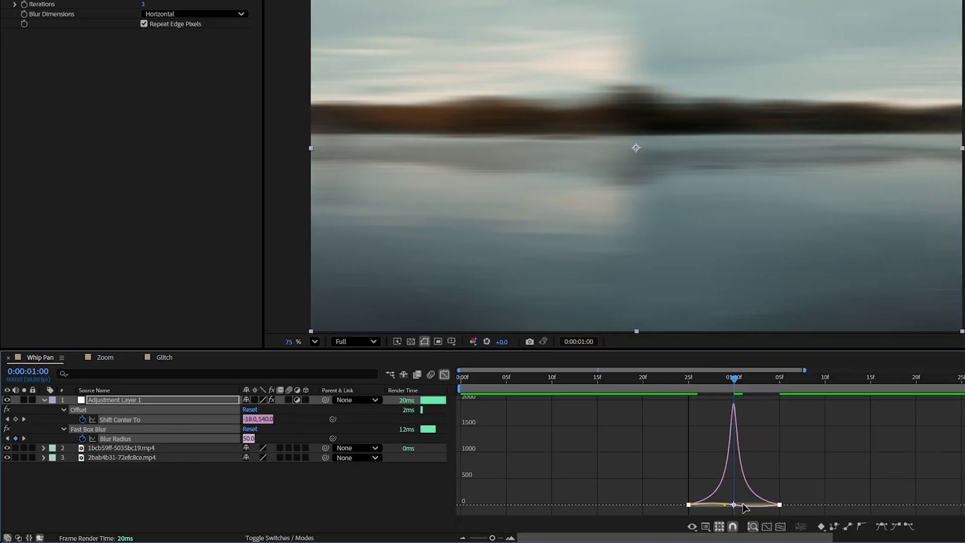
Return to the layer bars and preview the whip pan transition from just before the cut
key("shift+F3")
left_click(603, 385)
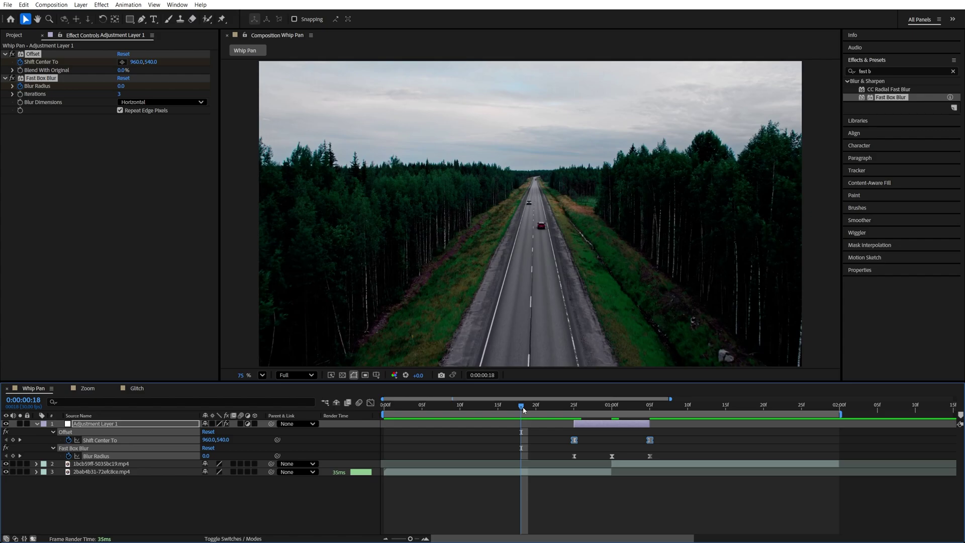
key("space")
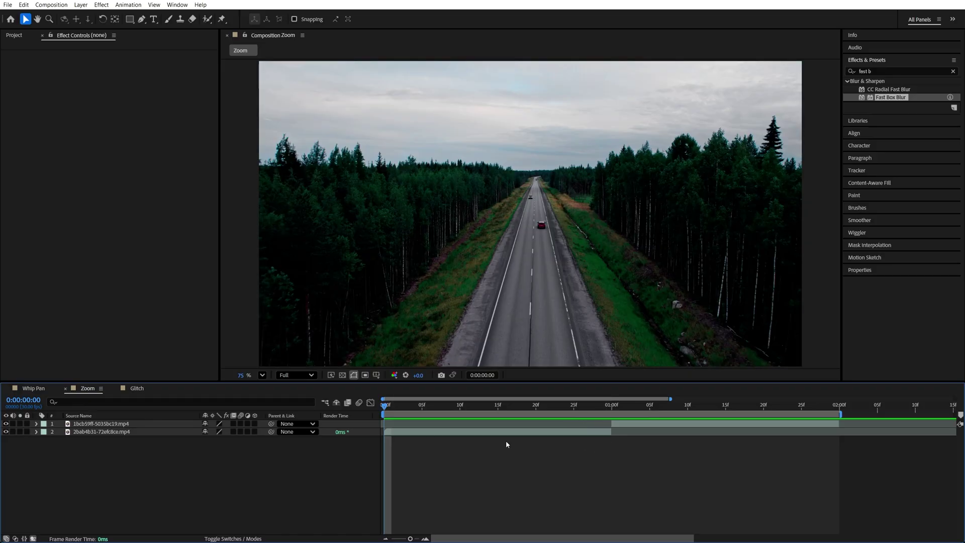
In the Zoom comp, add an adjustment layer, stretch it to 10 frames, and start it at 25f
left_click(80, 5)
mouse_move(87, 18)
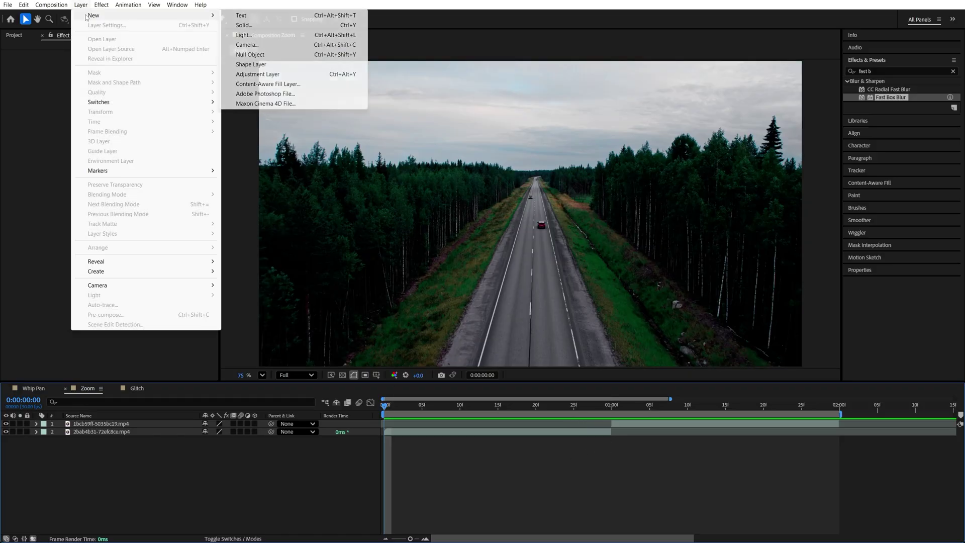
left_click(259, 77)
right_click(118, 422)
mouse_move(166, 203)
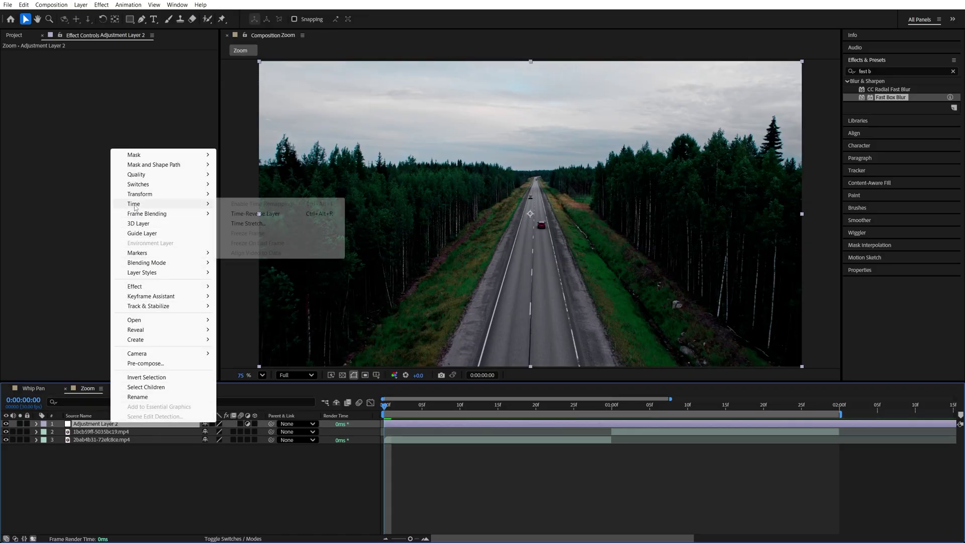
left_click(289, 223)
left_click(466, 254)
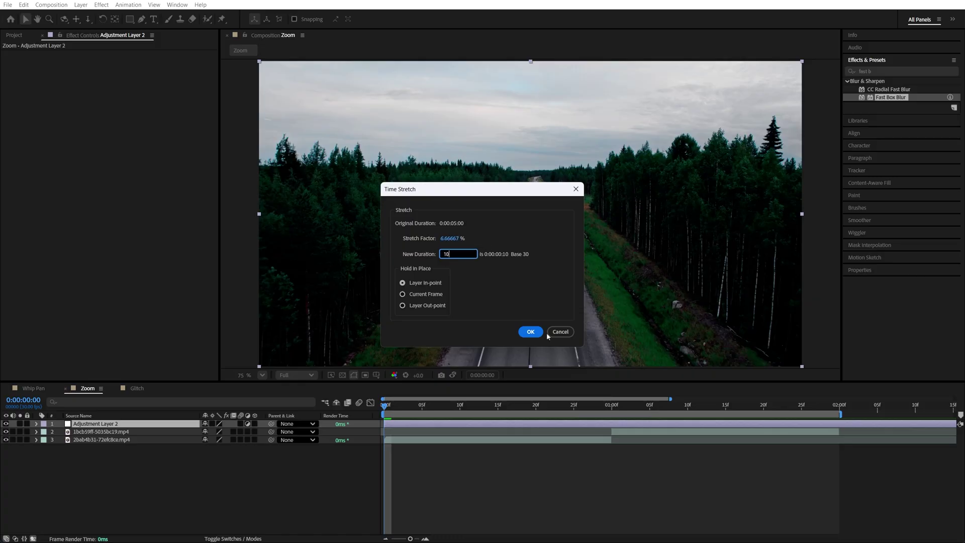
left_click(531, 332)
left_click_drag(429, 427, 620, 426)
Apply the Distort > Transform effect to Adjustment Layer 2
left_click(816, 83)
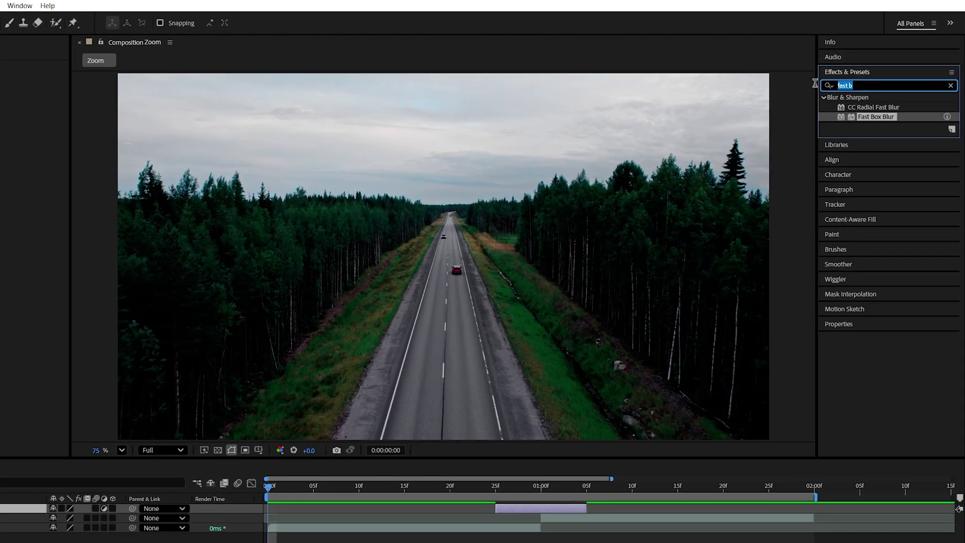
type("transform")
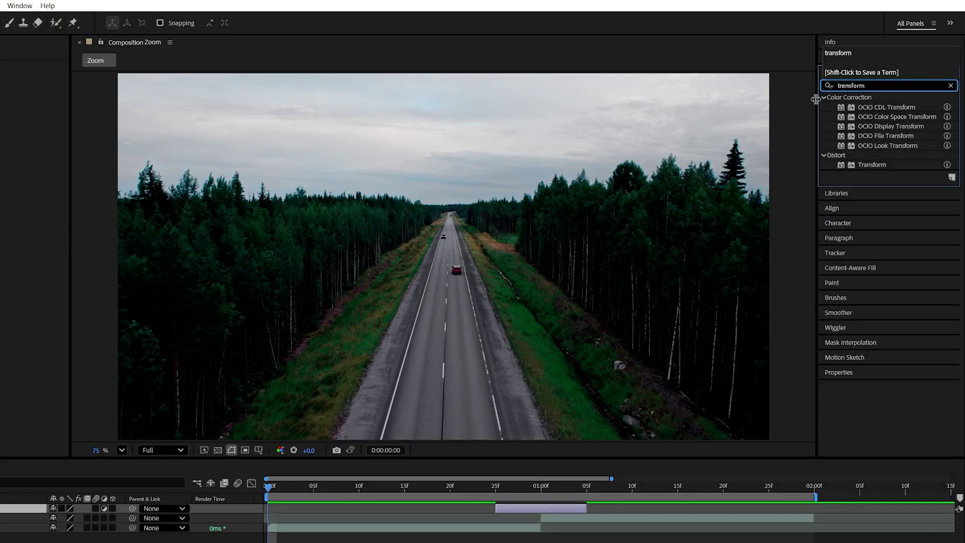
left_click(866, 166)
left_click_drag(866, 166, 541, 508)
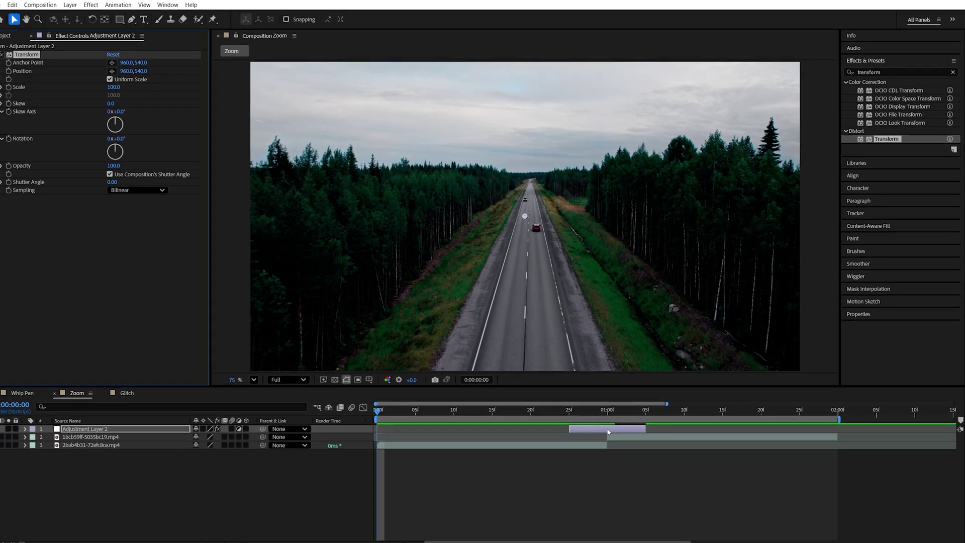
Keyframe Transform Scale at 100 at 25f, 300 at 1:00, and 100 at 1:05
left_click(387, 410)
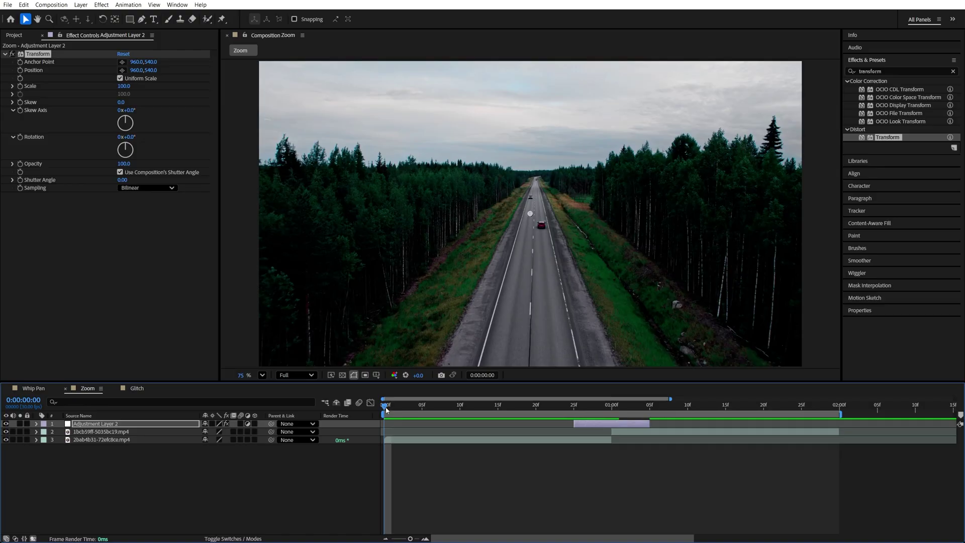
left_click_drag(386, 410, 574, 410)
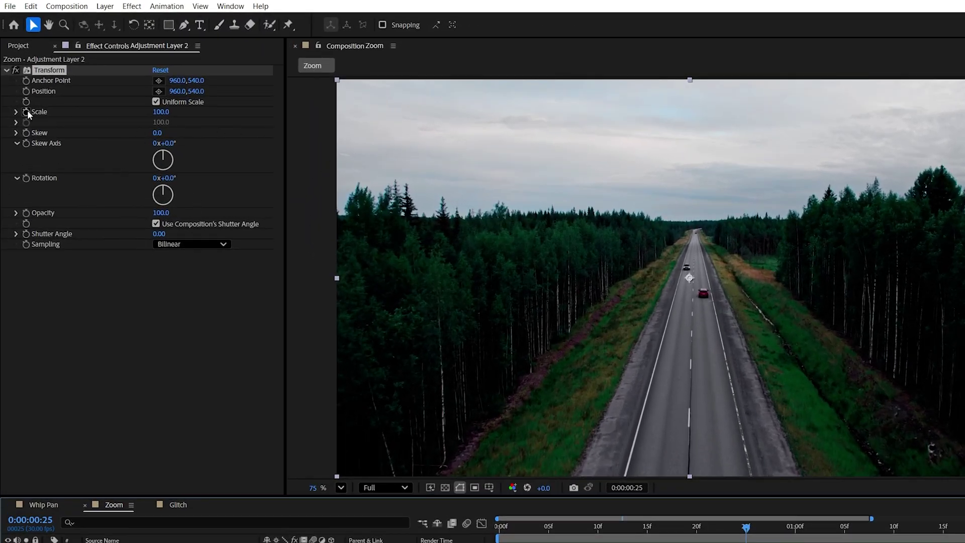
left_click(26, 112)
key("u")
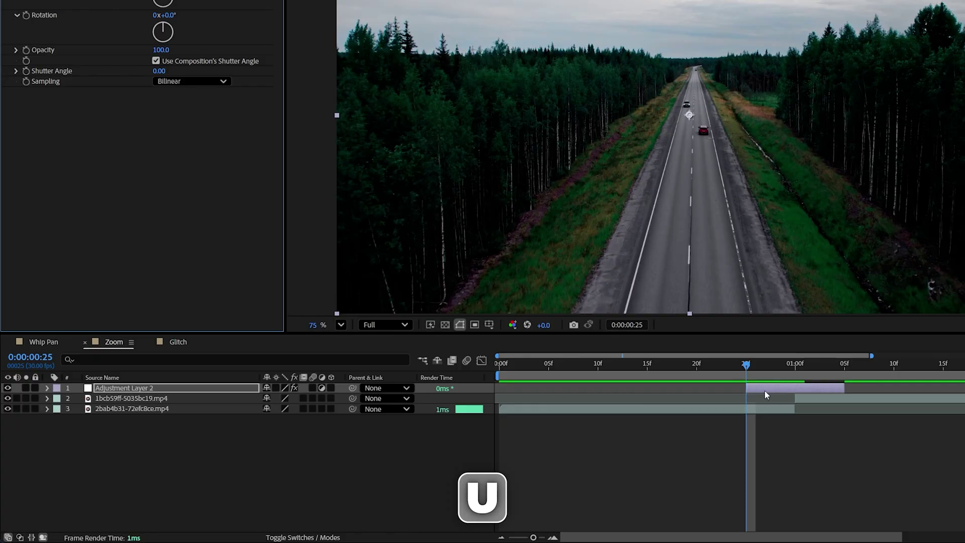
left_click(794, 367)
left_click(272, 408)
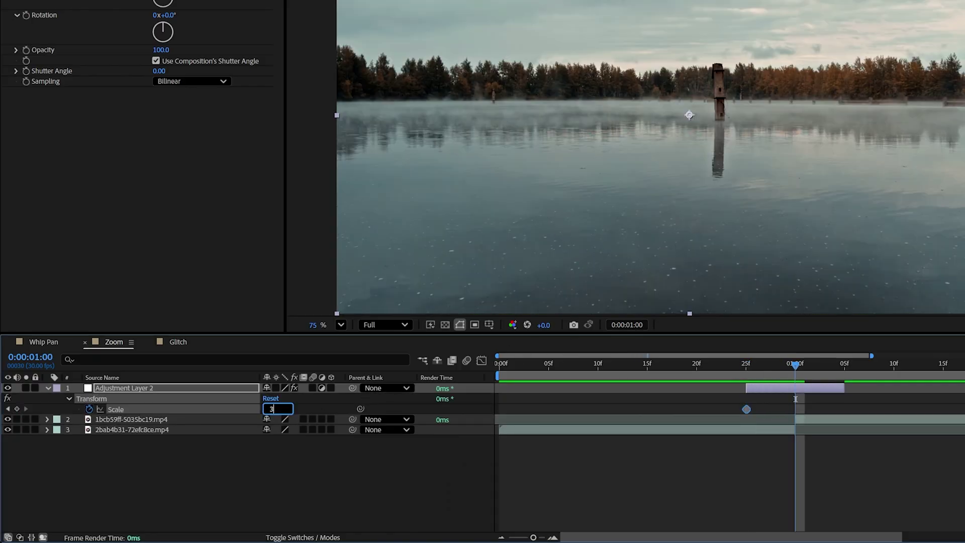
type("300")
key("Return")
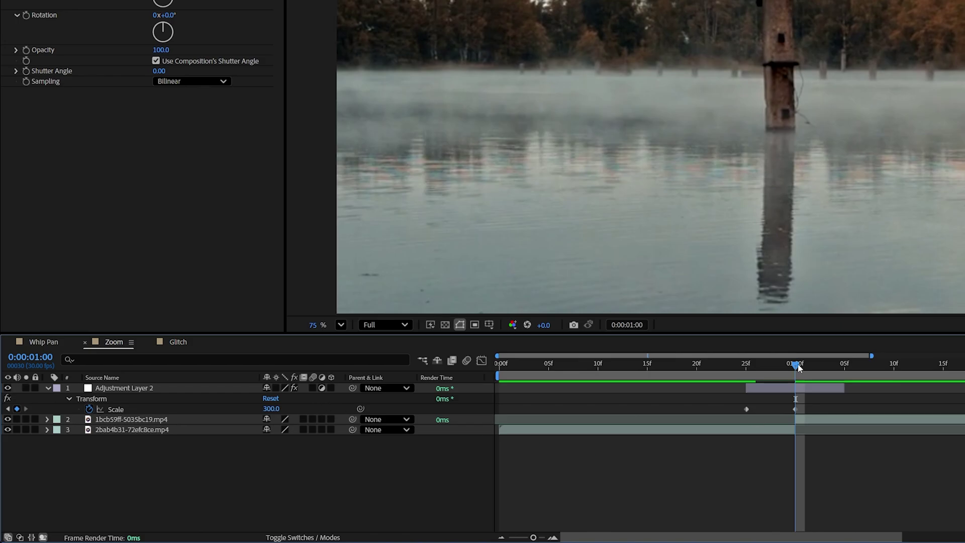
left_click_drag(796, 366, 845, 371)
left_click(272, 408)
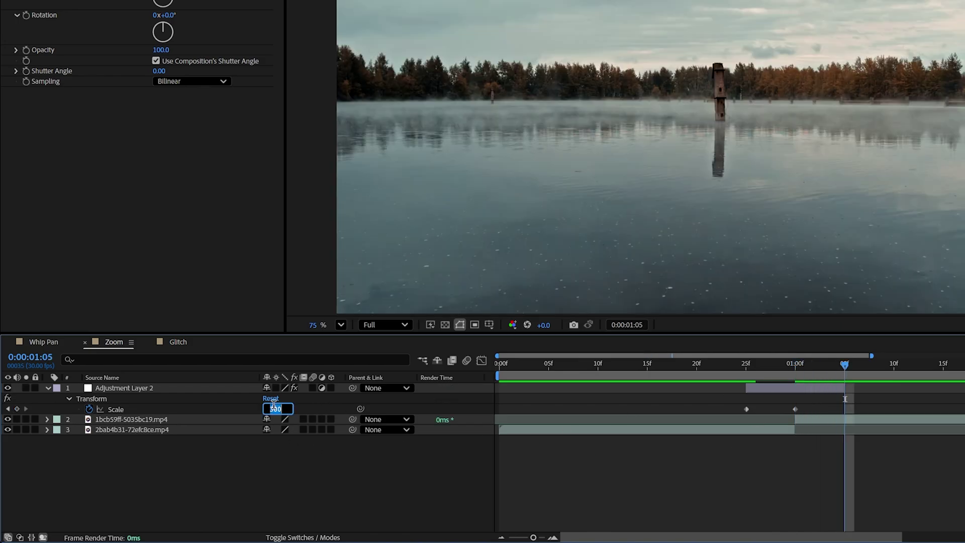
type("100")
key("Return")
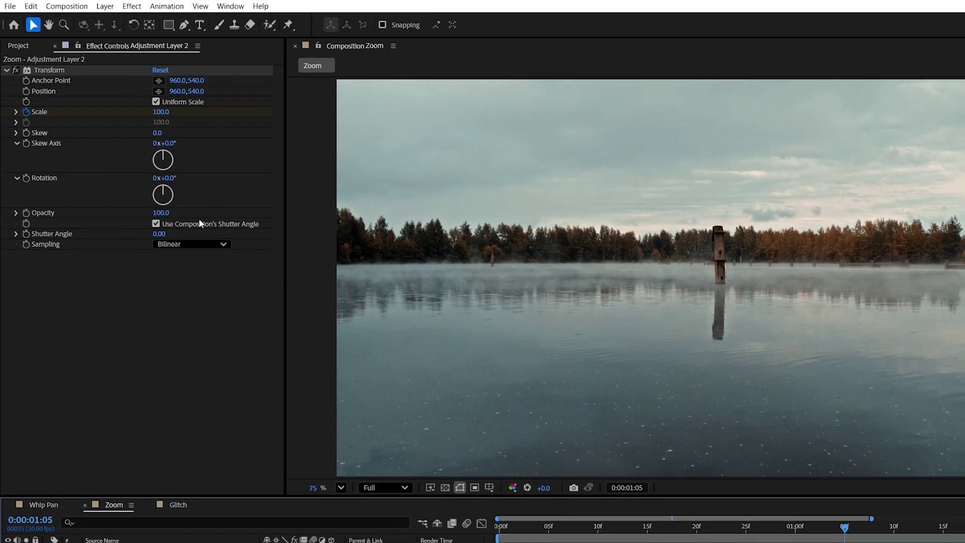
Turn off Use Composition's Shutter Angle and set Shutter Angle to 360
left_click(156, 223)
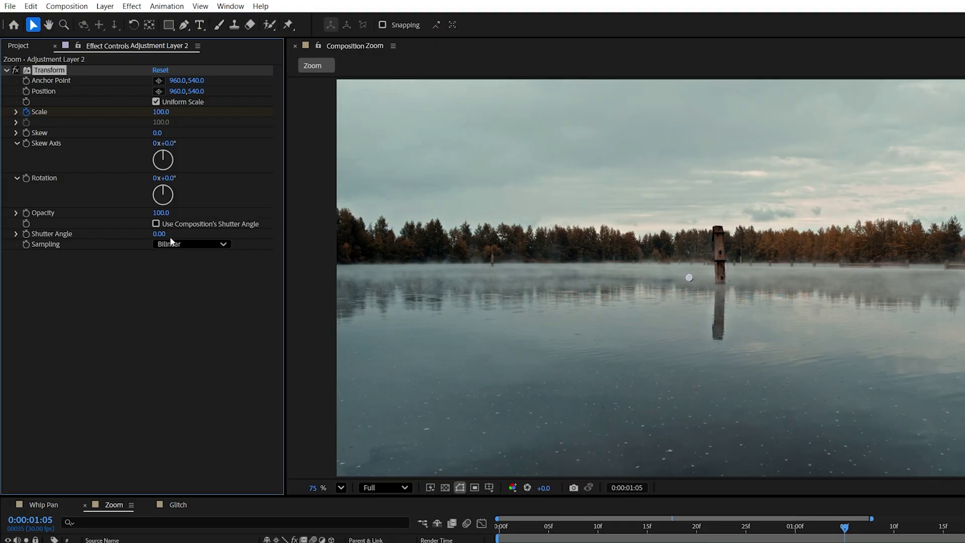
left_click(158, 234)
type("360")
key("Return")
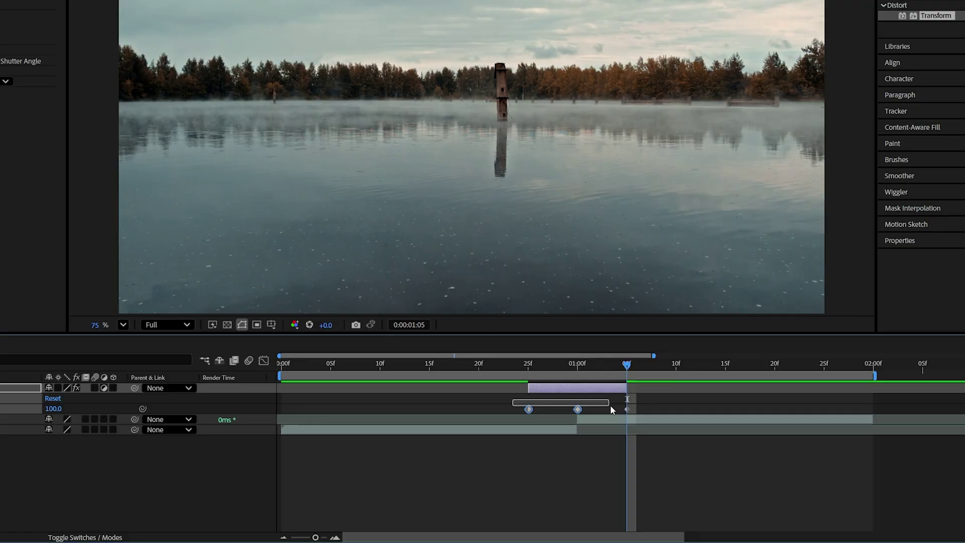
Easy Ease the Scale keyframes and adjust the 25f and 1:00 keyframes in the speed graph
right_click(742, 531)
mouse_move(629, 401)
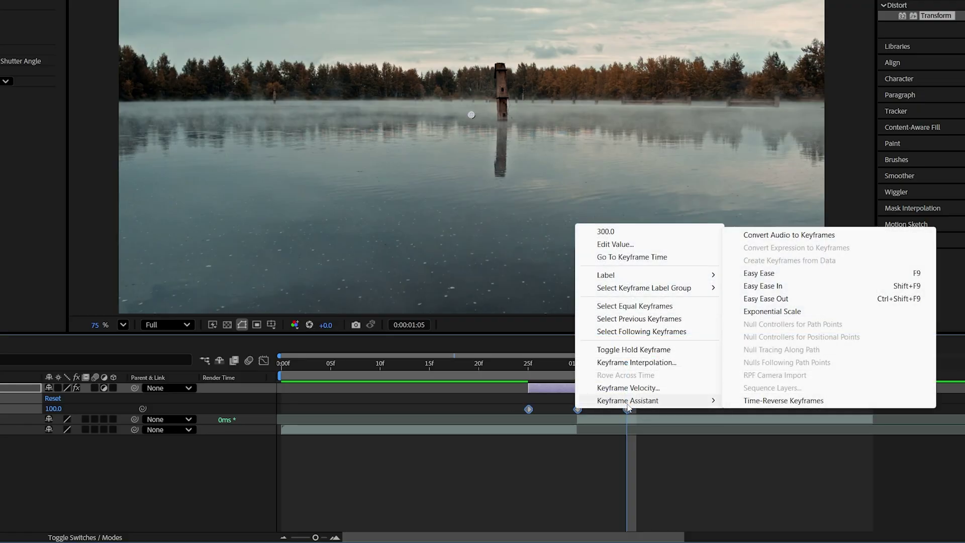
left_click(779, 274)
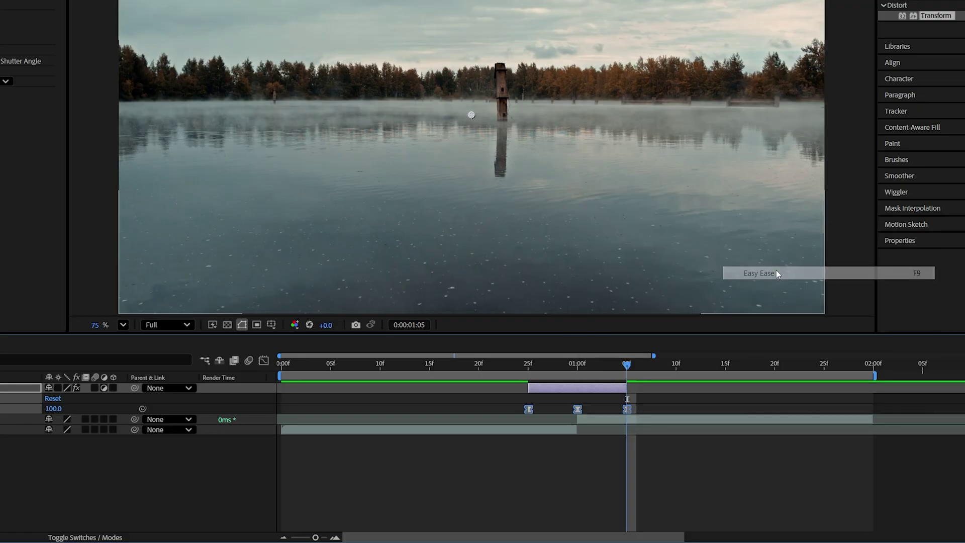
left_click(263, 361)
left_click_drag(501, 441, 601, 493)
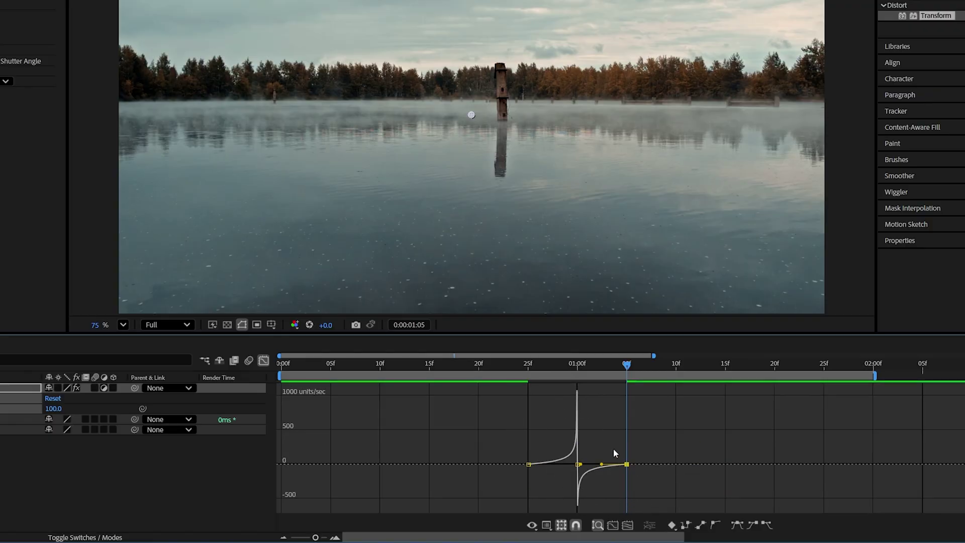
left_click(264, 360)
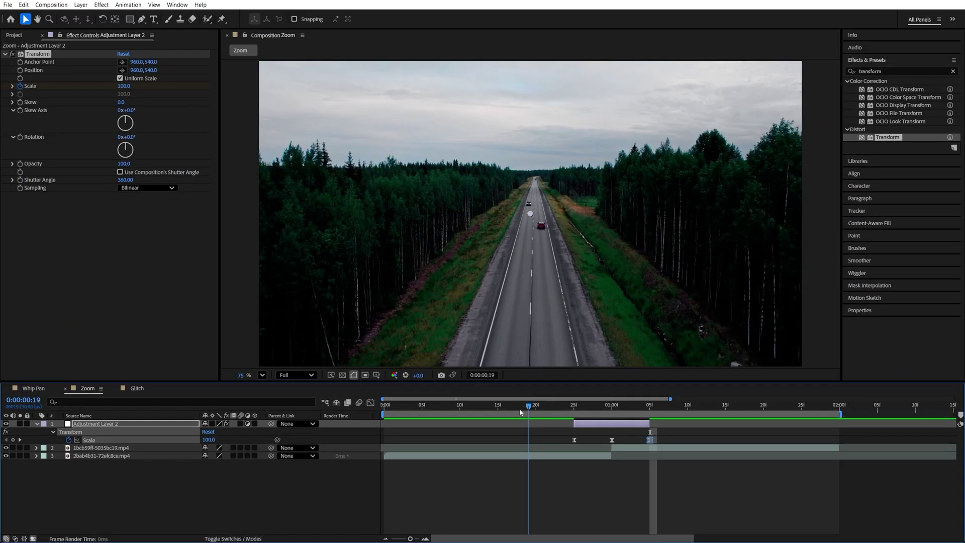
Preview the zoom transition, then add Adjustment Layer 3 to the Glitch comp
left_click(442, 372)
key("space")
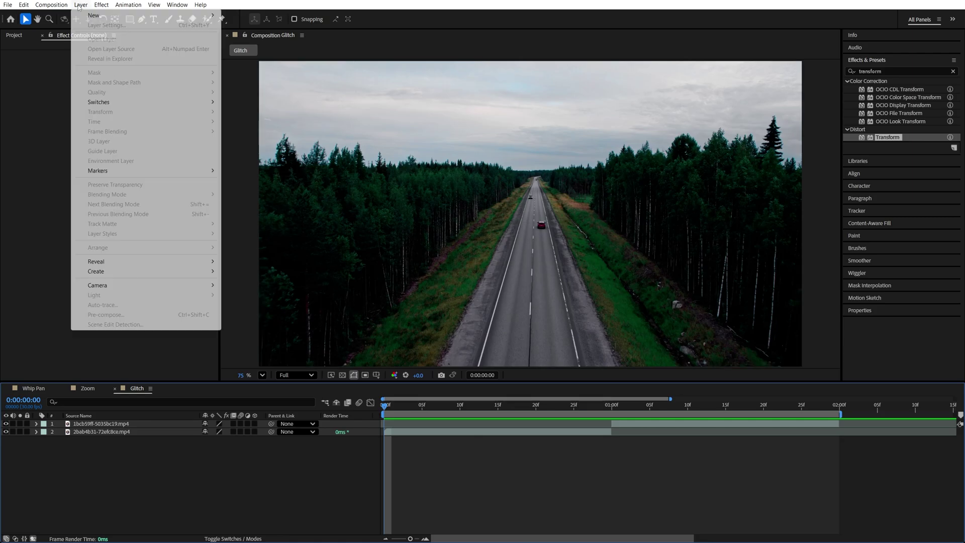
mouse_move(96, 15)
left_click(297, 74)
Shorten Adjustment Layer 3 with Time Stretch (value 7) and place it across the 1:00 cut
right_click(121, 428)
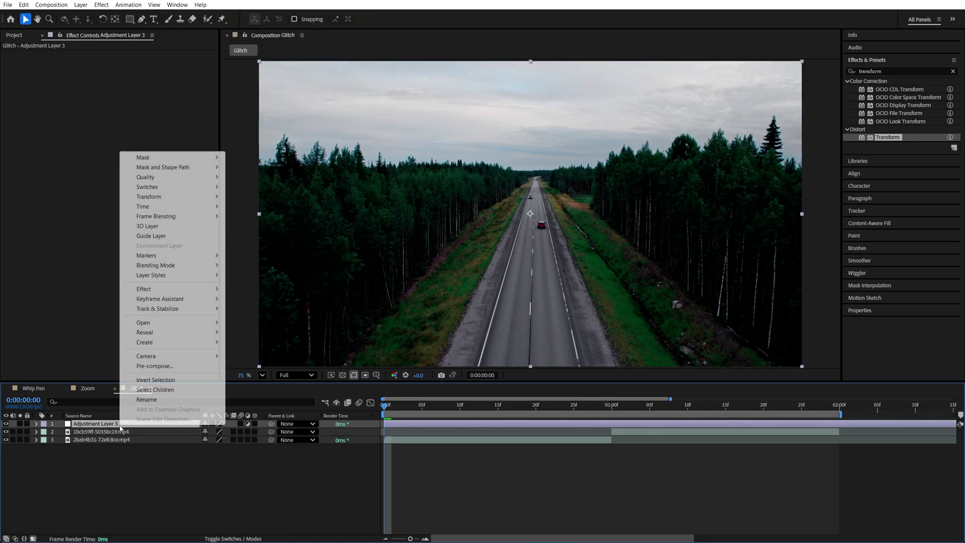
mouse_move(151, 206)
left_click(256, 226)
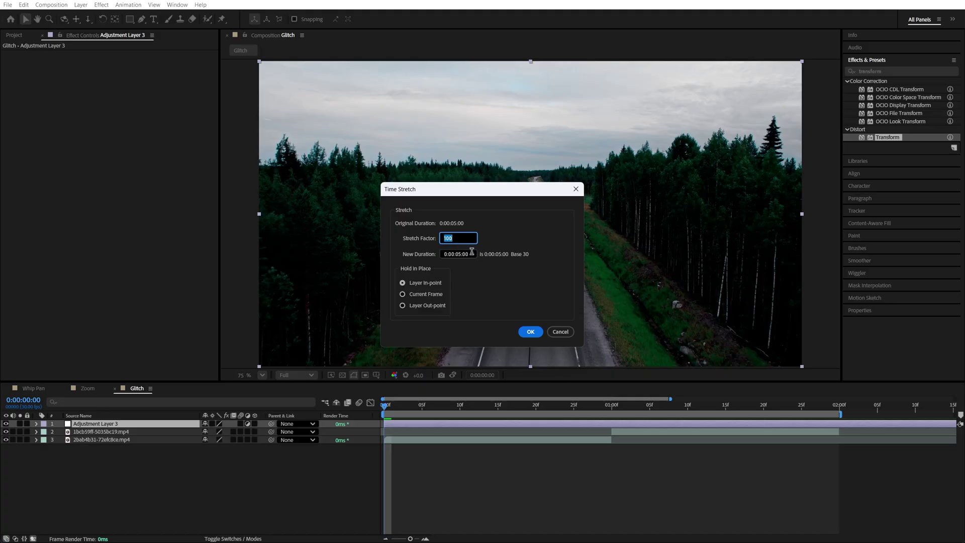
type("7")
left_click(530, 332)
left_click_drag(448, 424, 638, 424)
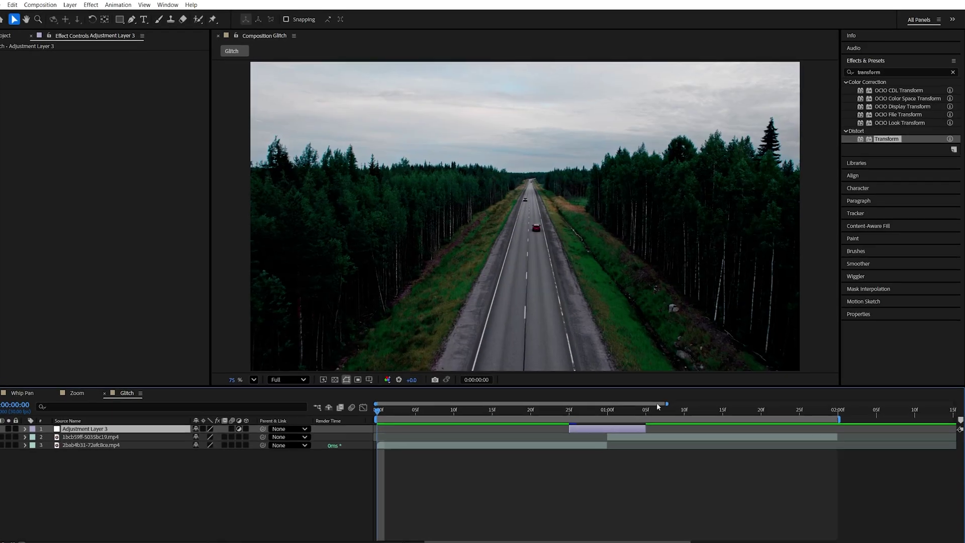
Apply VR Digital Glitch to the adjustment layer and set its Color Distortion to 100
left_click_drag(873, 86, 820, 87)
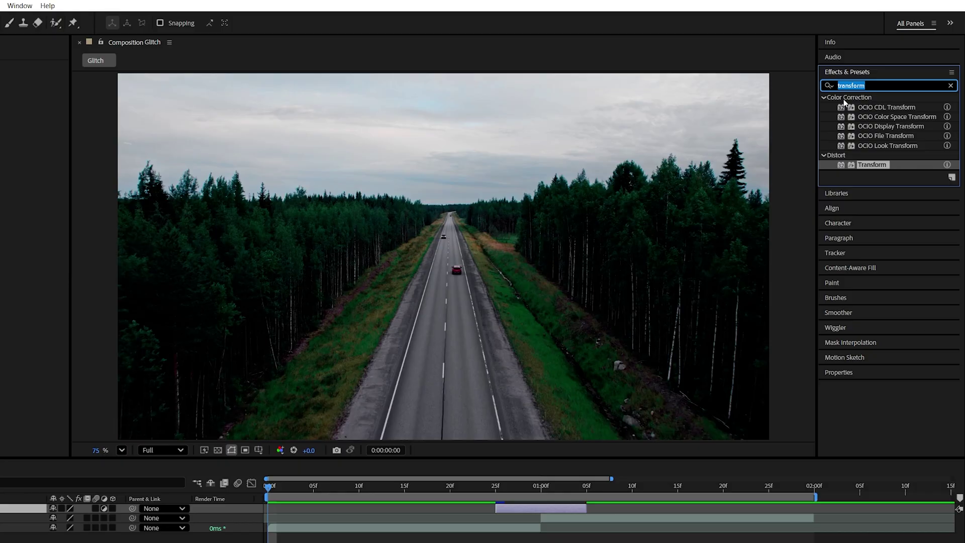
type("vr digi")
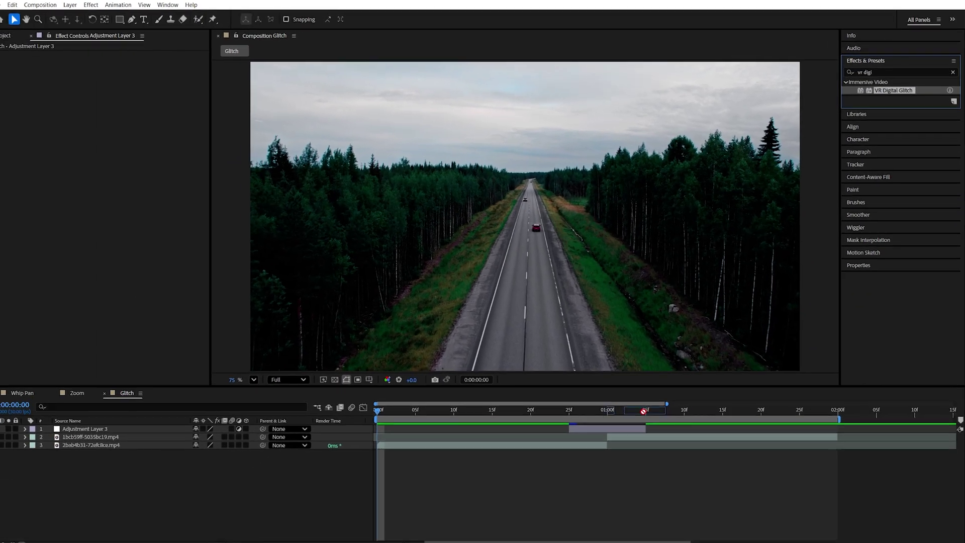
left_click_drag(643, 411, 631, 428)
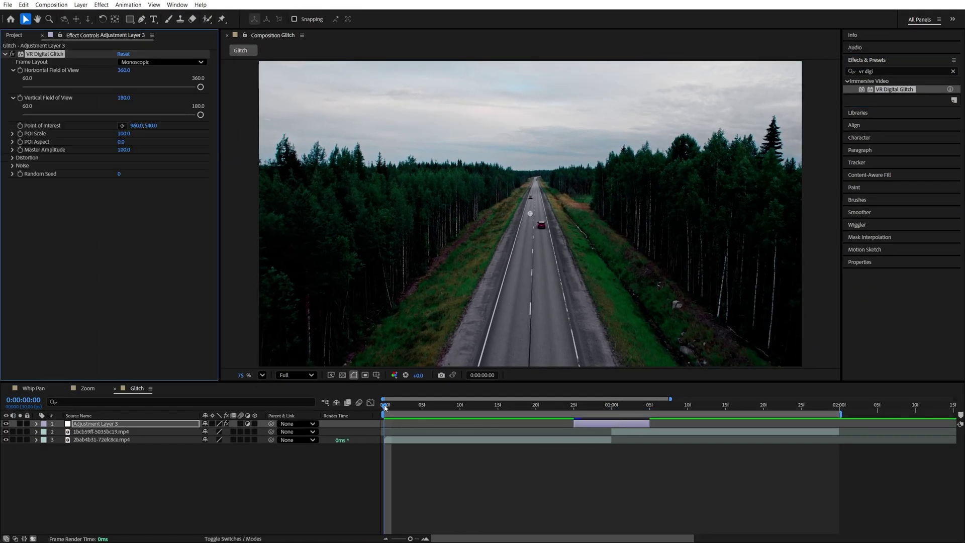
left_click_drag(385, 407, 573, 405)
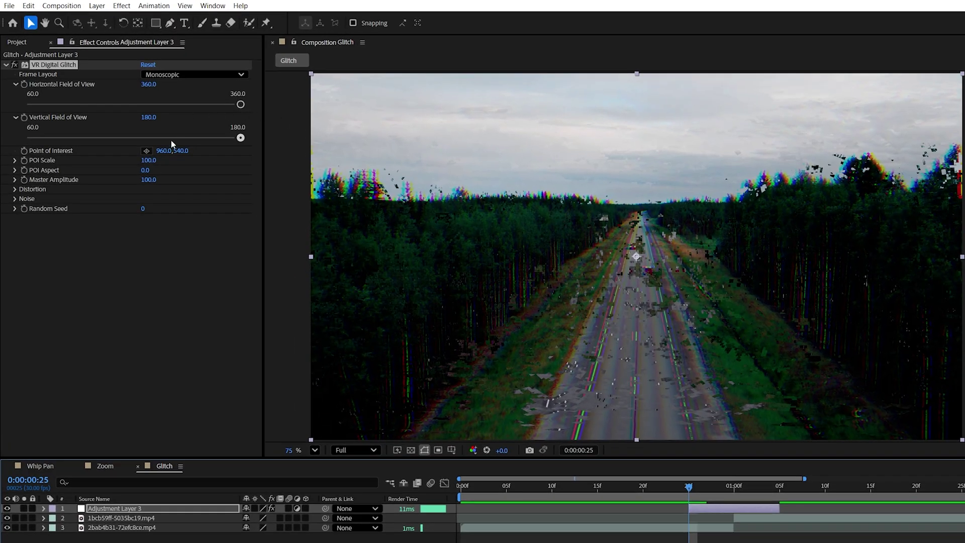
left_click(14, 190)
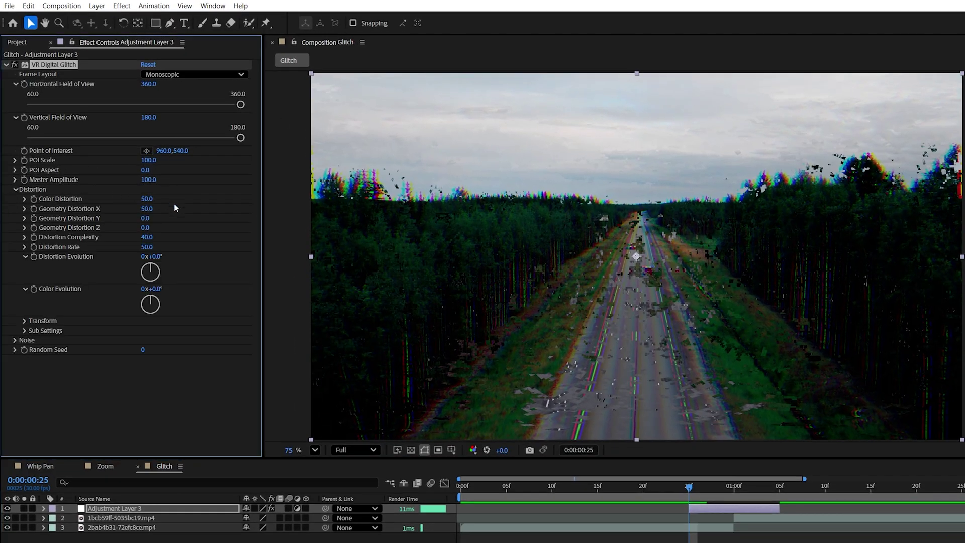
left_click(146, 199)
type("100")
key("Return")
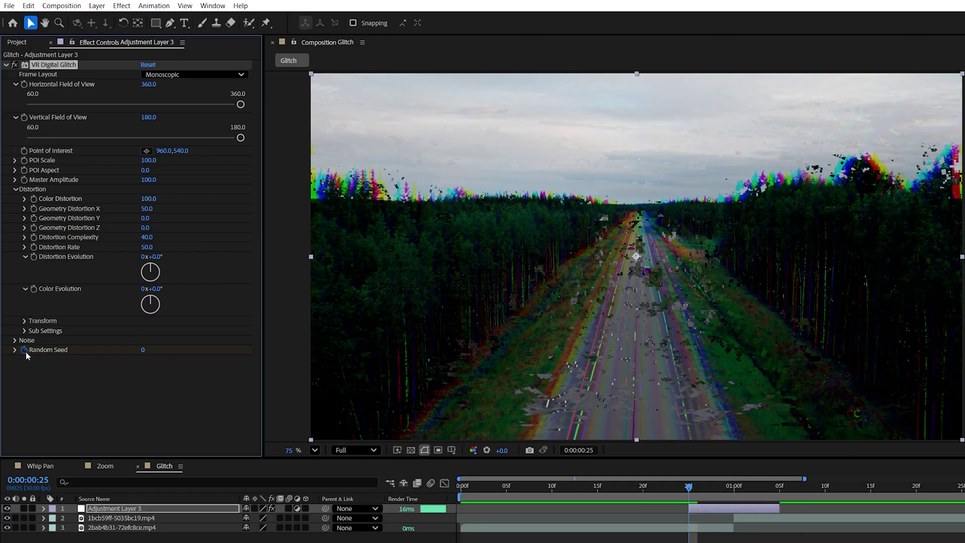
Set the glitch's Random Seed to 100 and duplicate the VR Digital Glitch effect
key("space")
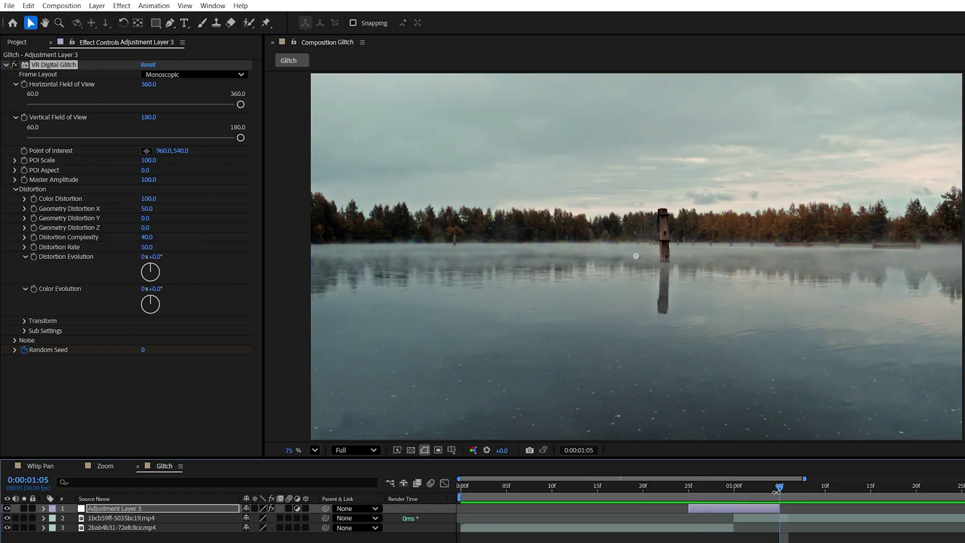
left_click(144, 349)
type("100")
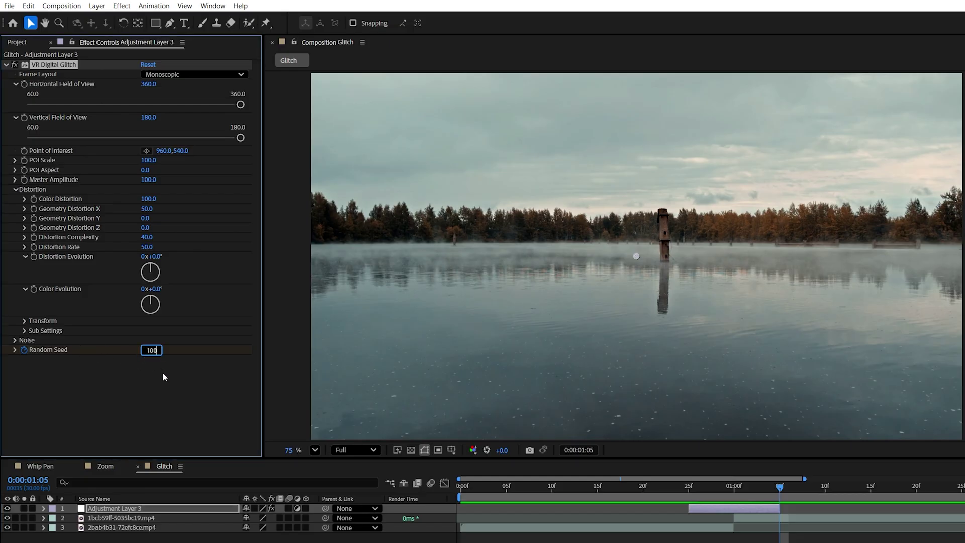
key("Return")
left_click(702, 488)
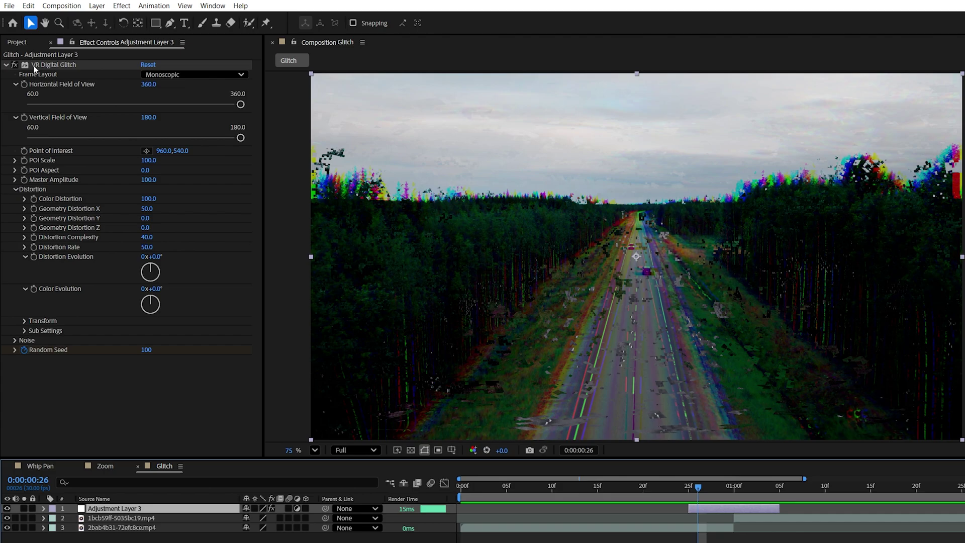
left_click(34, 66)
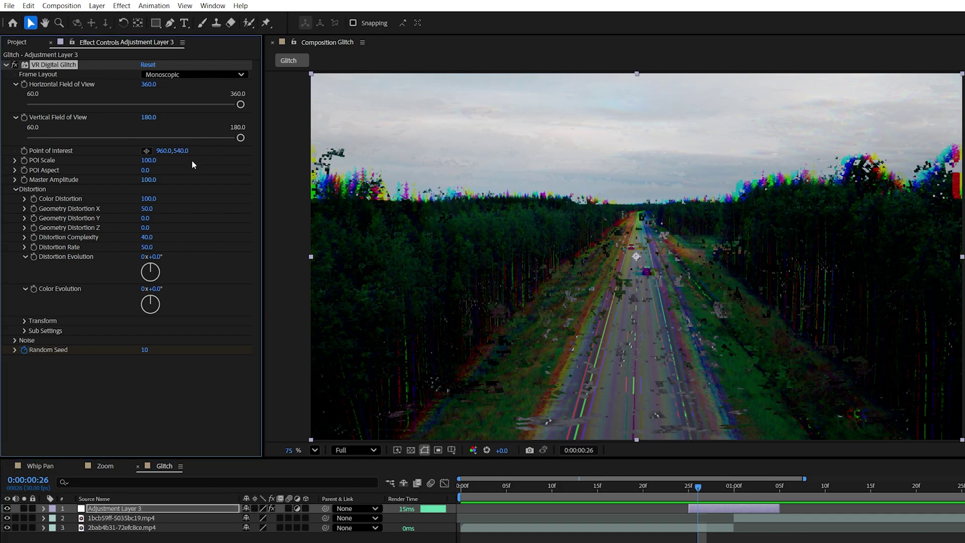
key("ctrl+d")
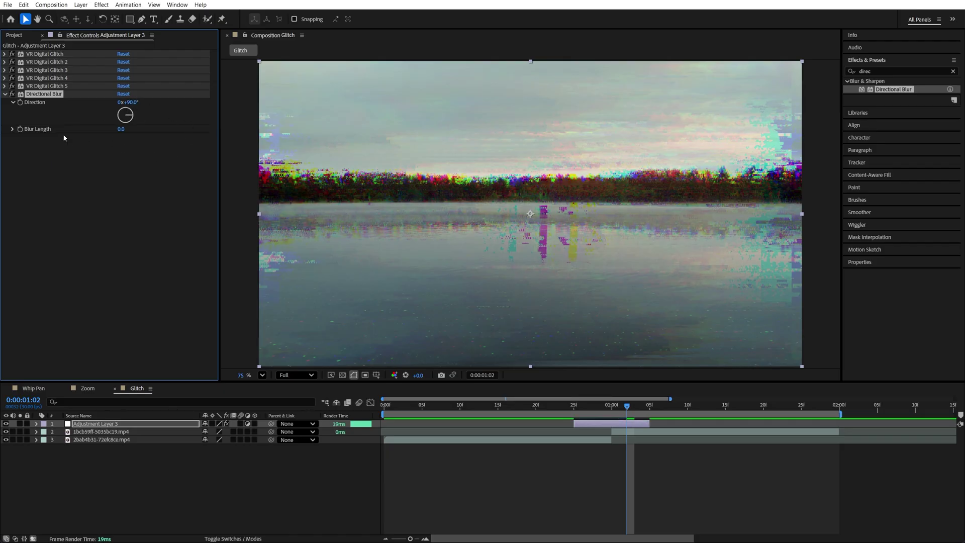
Set Directional Blur length to 10 and add the Wiggle - position preset at speed 50
left_click(122, 130)
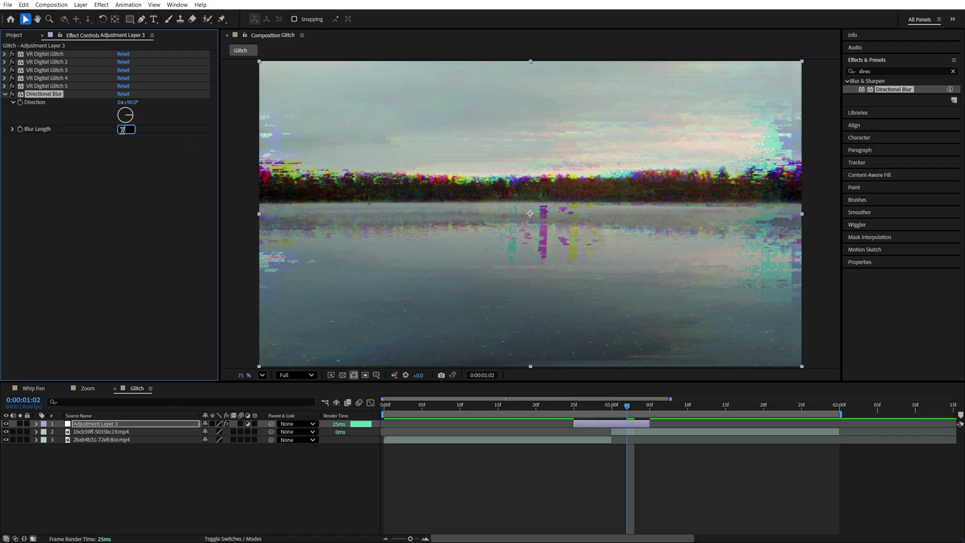
type("10")
left_click(148, 171)
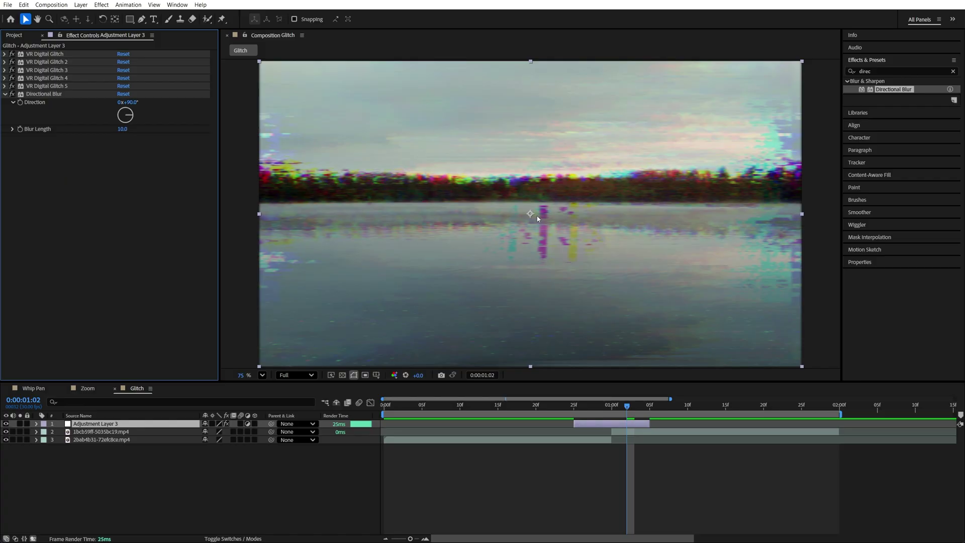
left_click(858, 71)
type("wiggle")
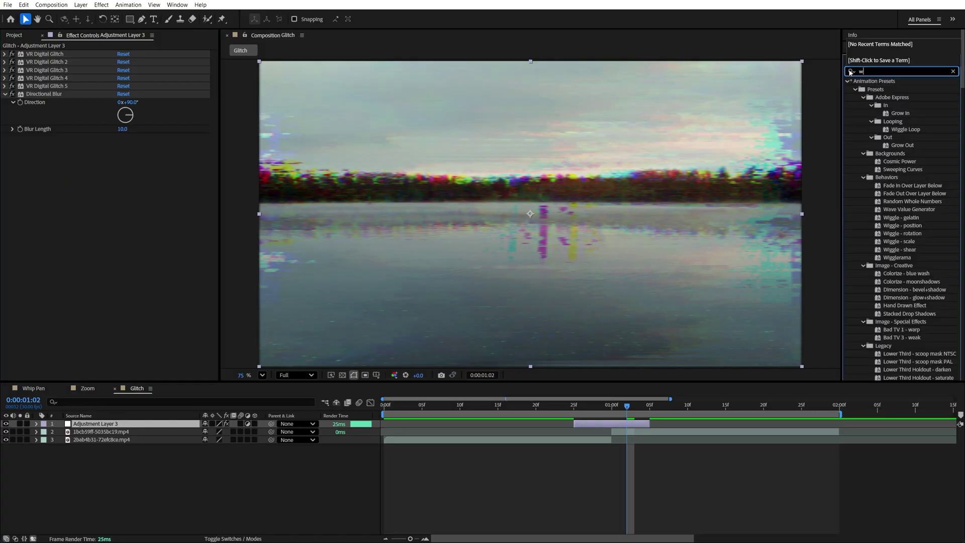
left_click_drag(902, 137, 625, 427)
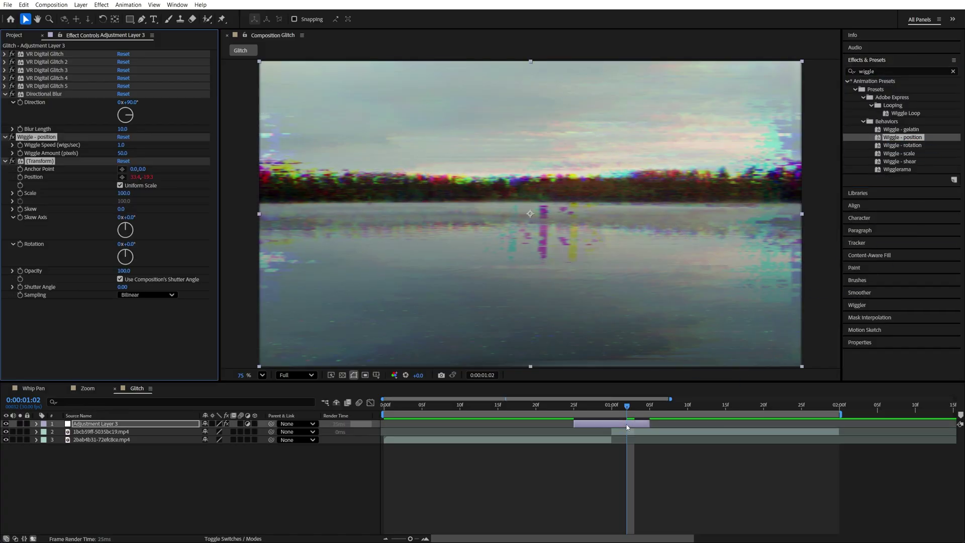
left_click(126, 144)
type("50")
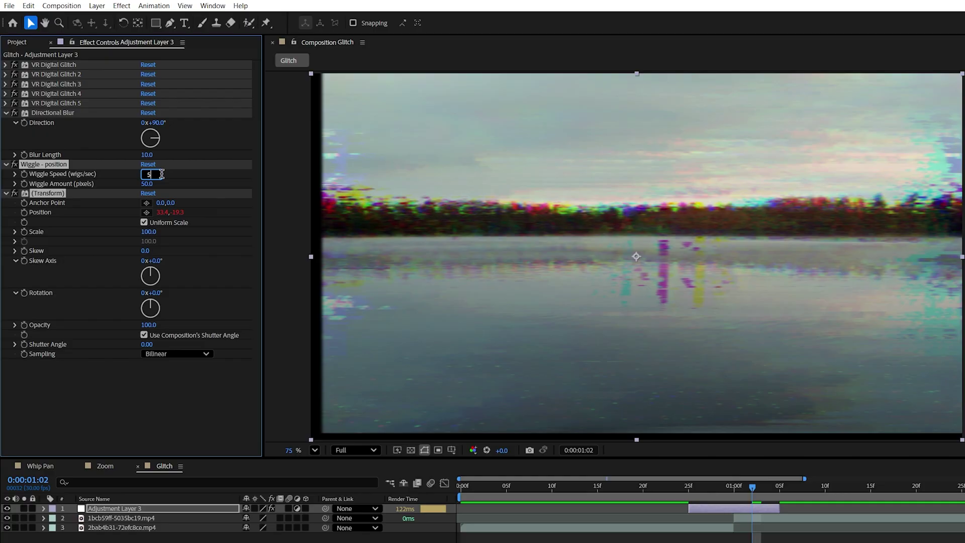
key("Return")
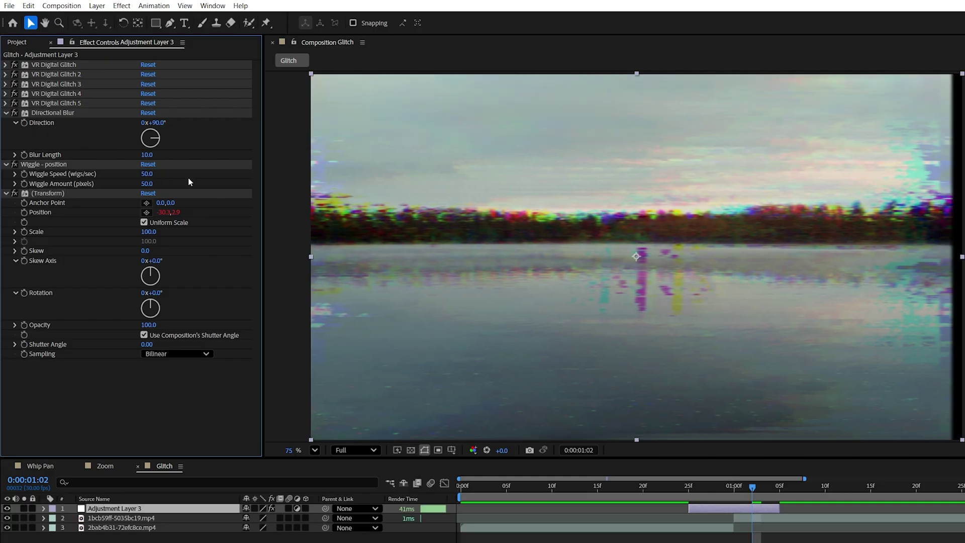
Give the wiggle its own Shutter Angle of 10 instead of the composition's, then check frames 27 and 1:00
left_click(144, 335)
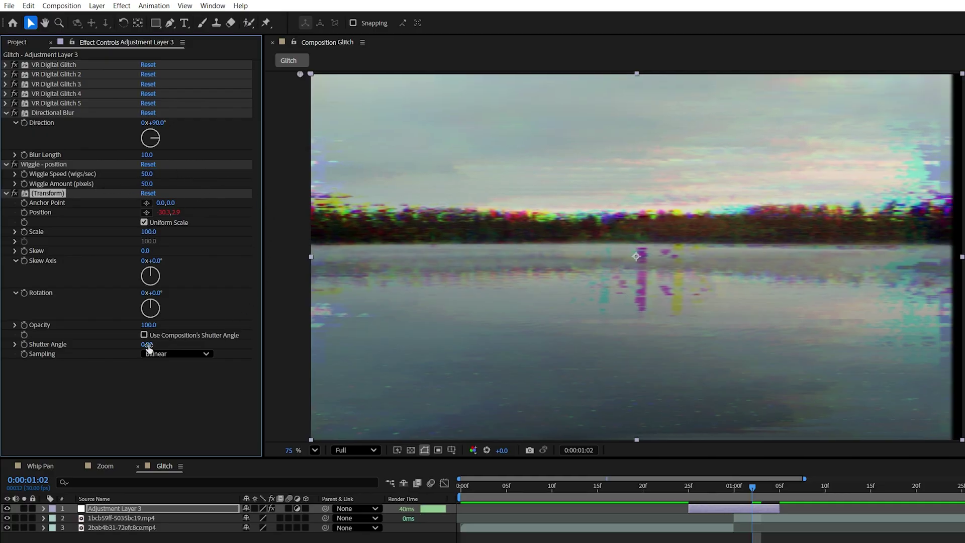
left_click(147, 344)
type("10")
key("Return")
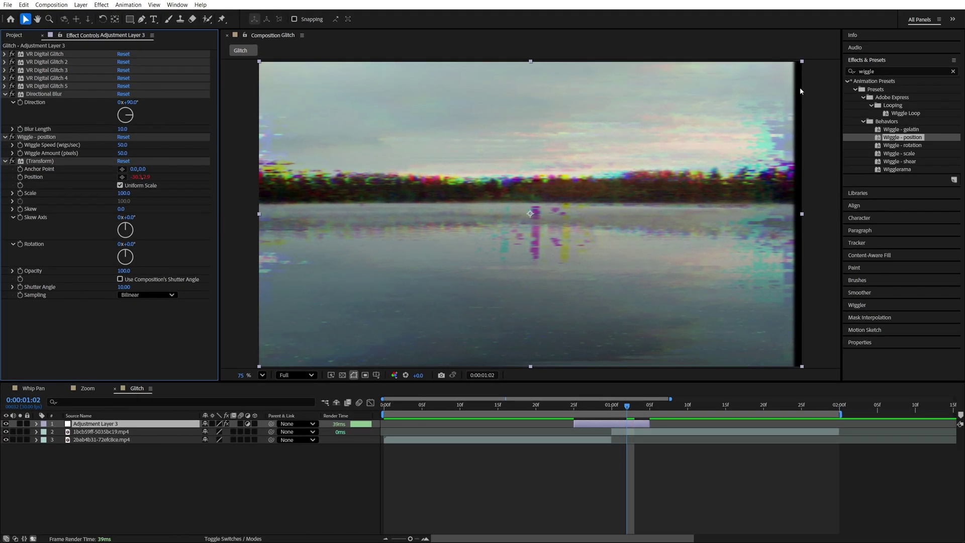
key("Page_Up")
key("Page_Up")
key("Page_Up")
key("Page_Up")
key("Page_Up")
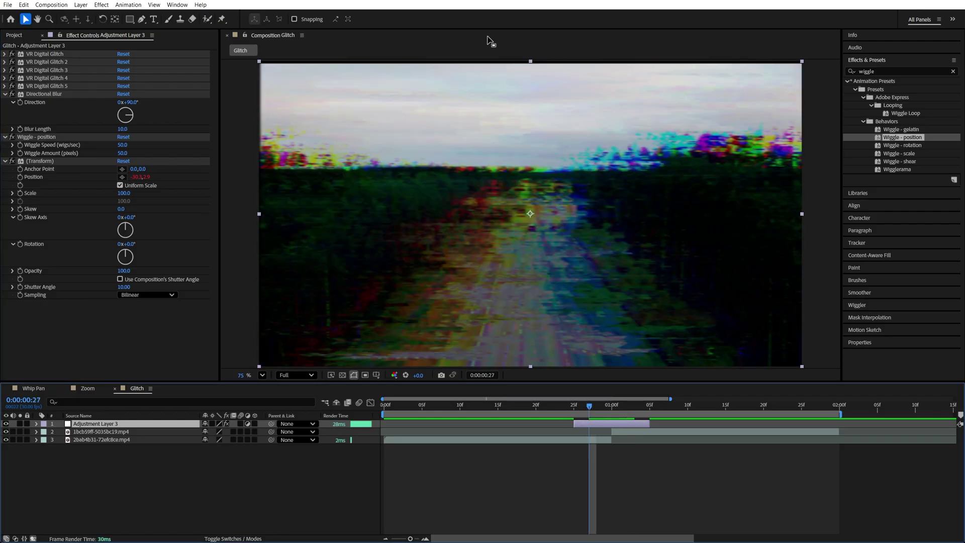
key("Page_Down")
key("Page_Down")
key("Page_Down")
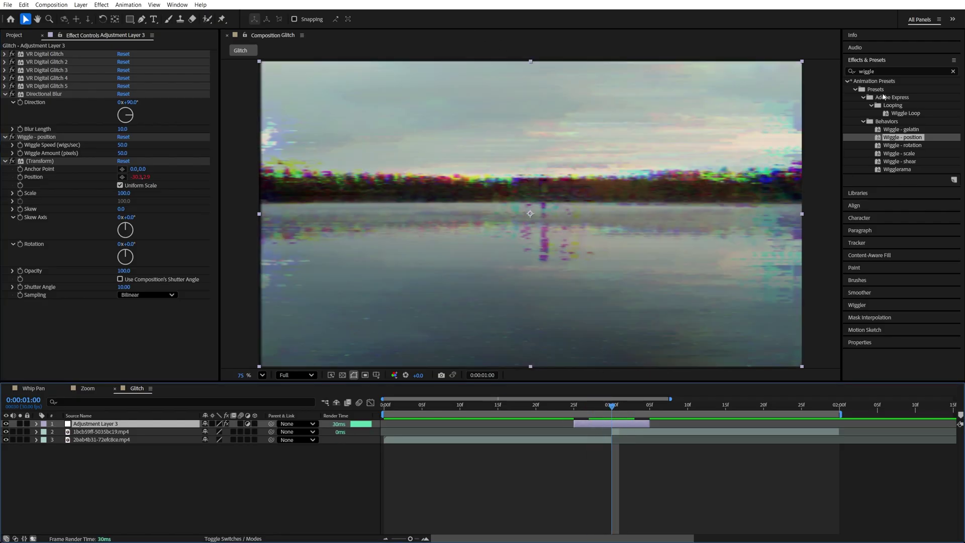
Add a second Transform effect with Scale 120 and preview the cut from 0:00:00:22
left_click(880, 71)
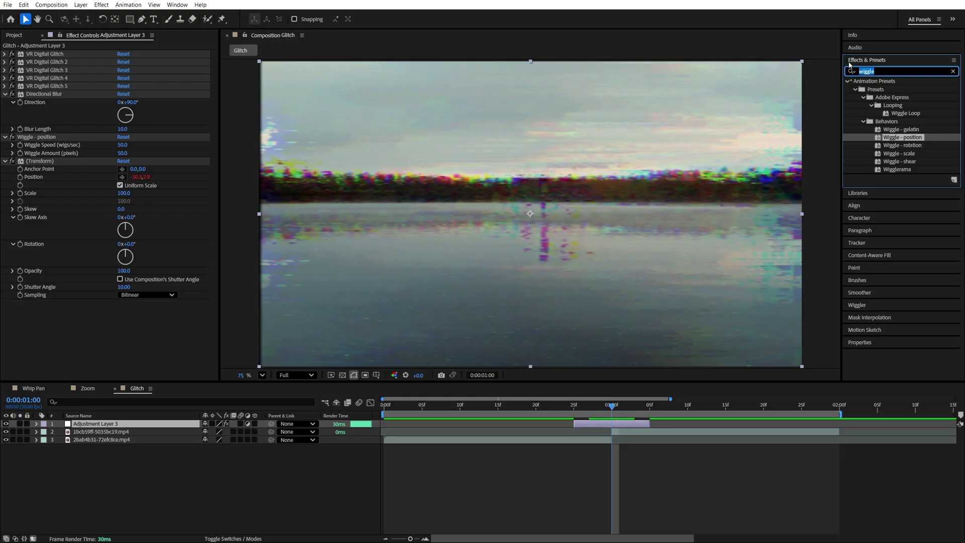
type("transform")
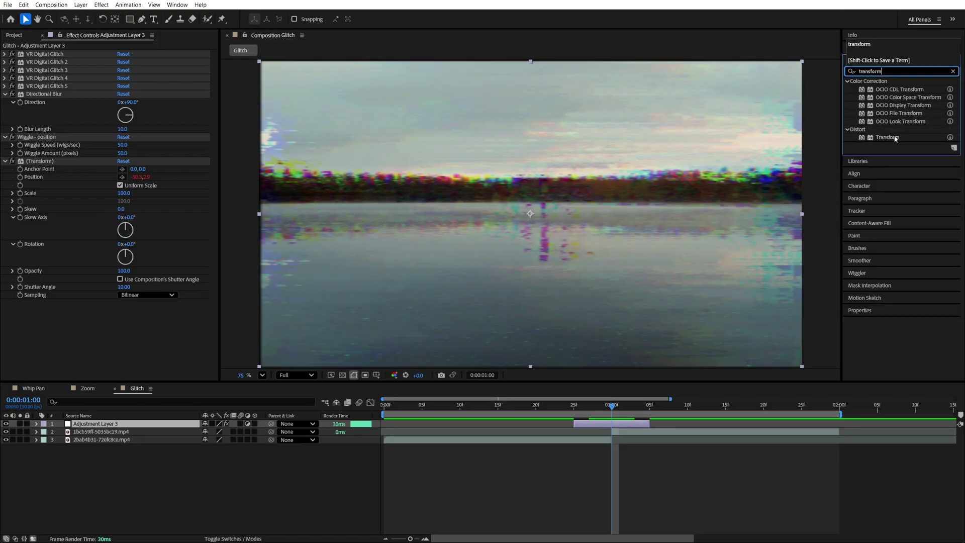
left_click_drag(896, 139, 42, 244)
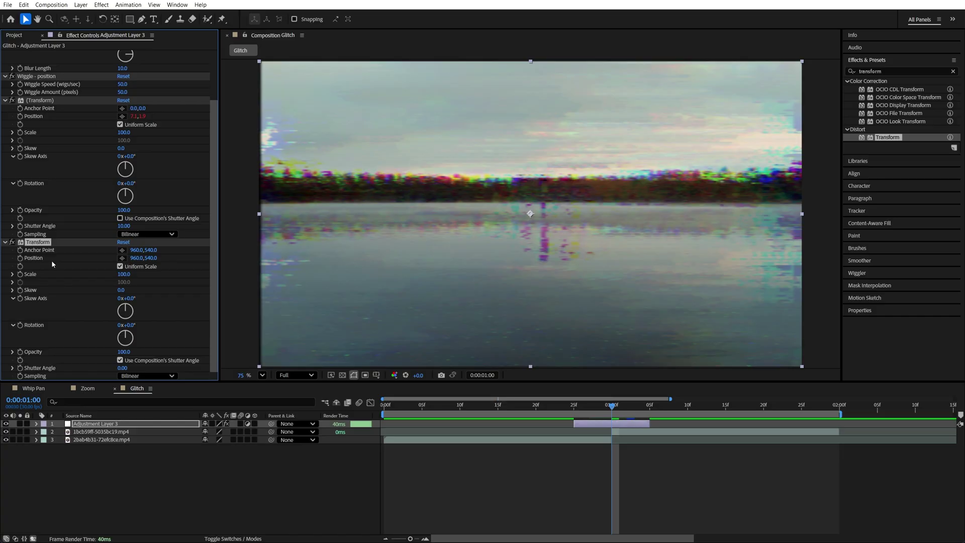
left_click(125, 274)
type("120")
key("Return")
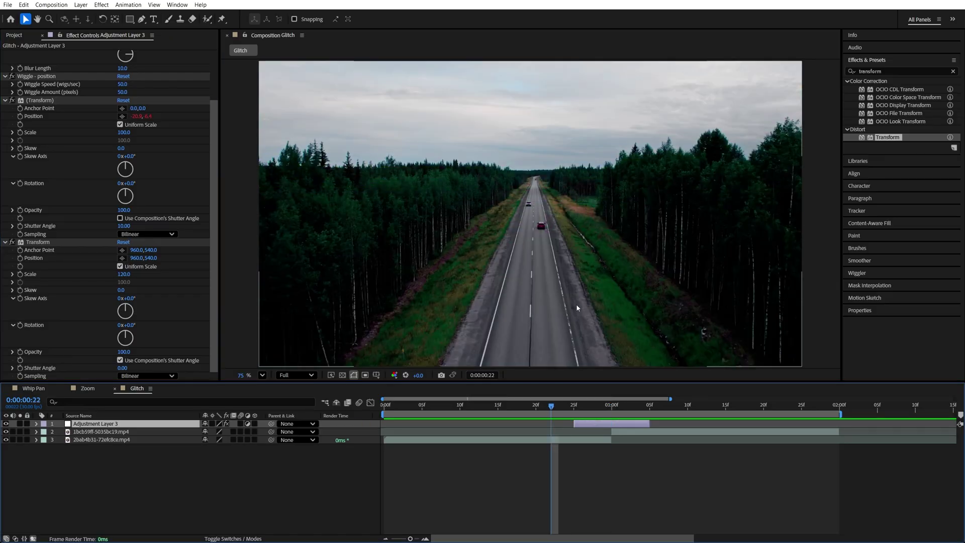
left_click(548, 406)
left_click(528, 407)
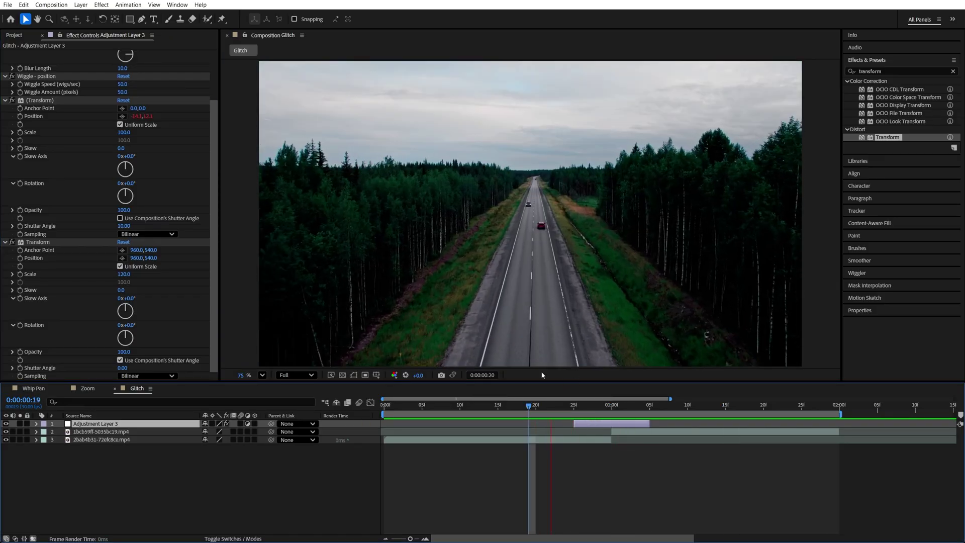